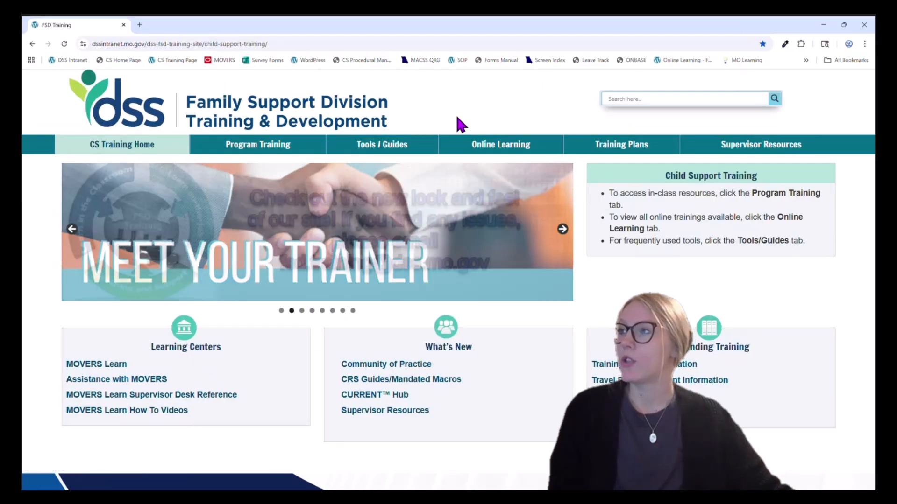
Step: Open the Circuit Clerk training page and show its online training courses
{"action": "mouse_move", "coordinate": [293, 149]}
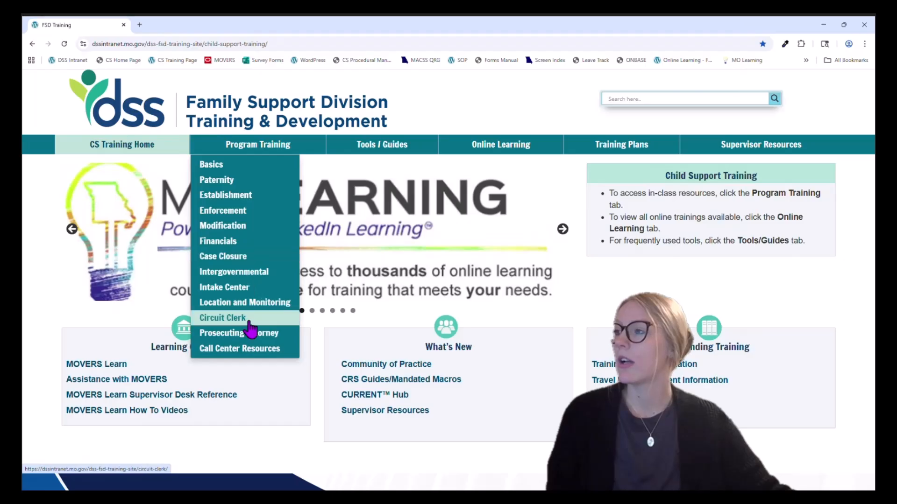
{"action": "left_click", "coordinate": [250, 322]}
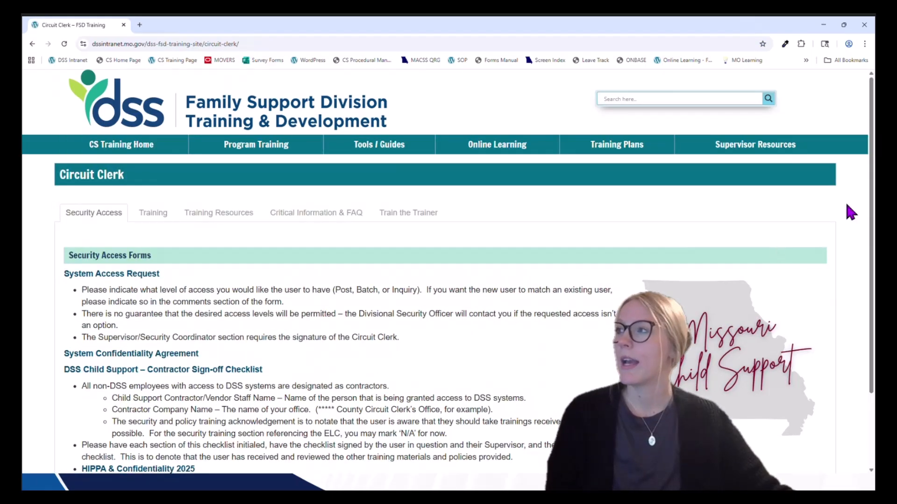
{"action": "scroll", "coordinate": [850, 213], "scroll_direction": "down", "scroll_amount": 1}
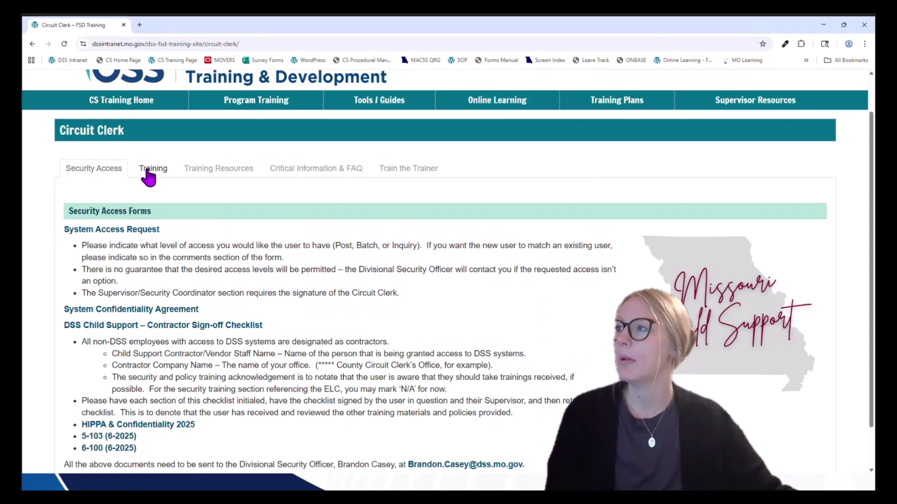
{"action": "left_click", "coordinate": [148, 172]}
Step: Open the Section 4: Member Demographics table of contents, then minimize Chrome to reveal the slides
{"action": "scroll", "coordinate": [651, 276], "scroll_direction": "down", "scroll_amount": 9}
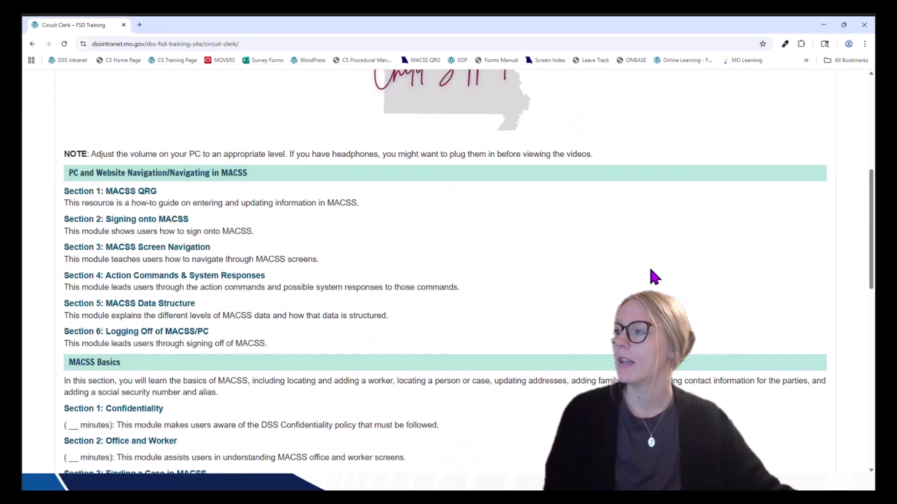
{"action": "scroll", "coordinate": [651, 276], "scroll_direction": "down", "scroll_amount": 1}
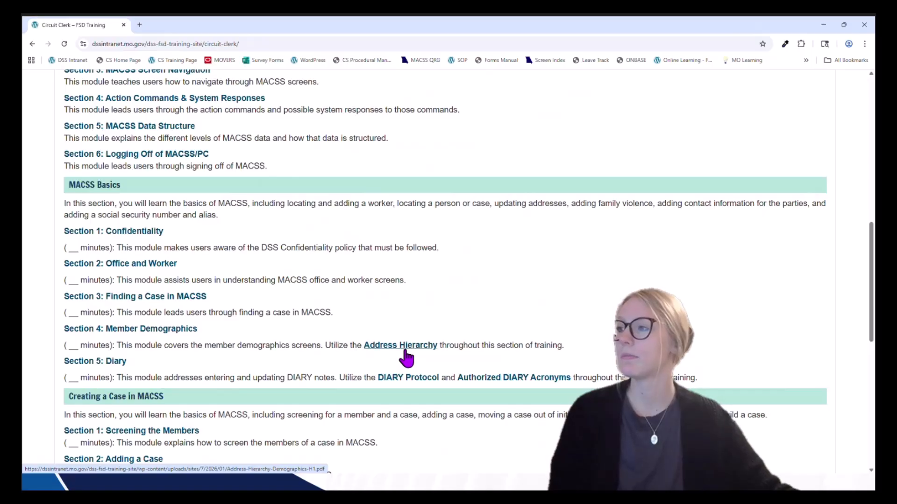
{"action": "left_click", "coordinate": [182, 333]}
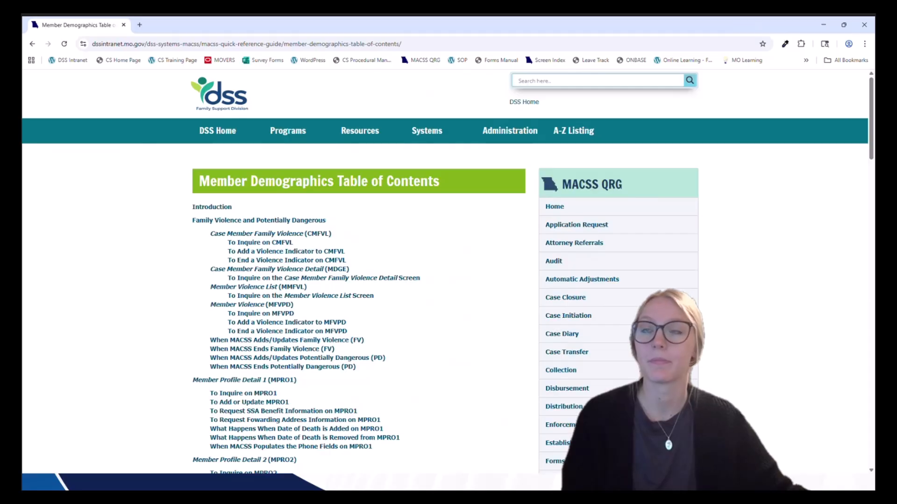
{"action": "left_click", "coordinate": [823, 24]}
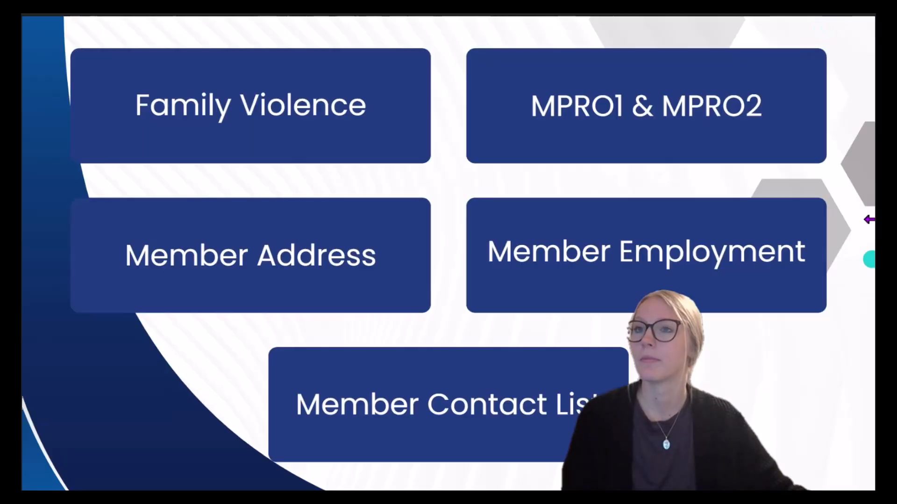
Step: Advance to the slide of the two-page DSS Confidentiality & Information Security Agreement
{"action": "left_click", "coordinate": [864, 219]}
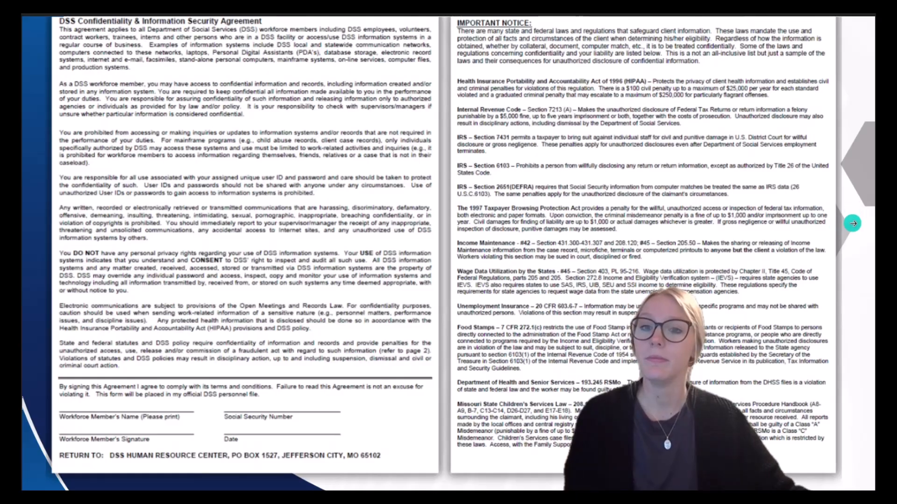
Step: Advance to the MACSS Case Member Family Violence slide showing the THRT entry
{"action": "left_click", "coordinate": [853, 224]}
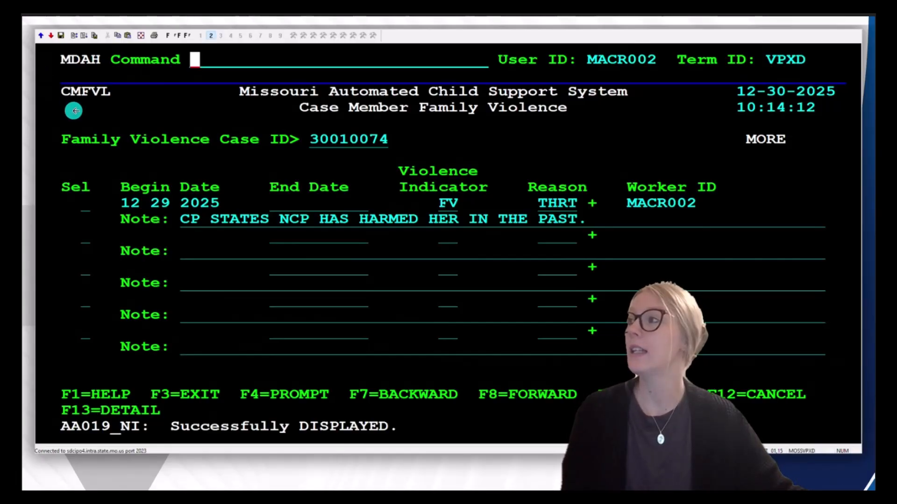
{"action": "right_click", "coordinate": [86, 108]}
{"action": "left_click", "coordinate": [128, 120]}
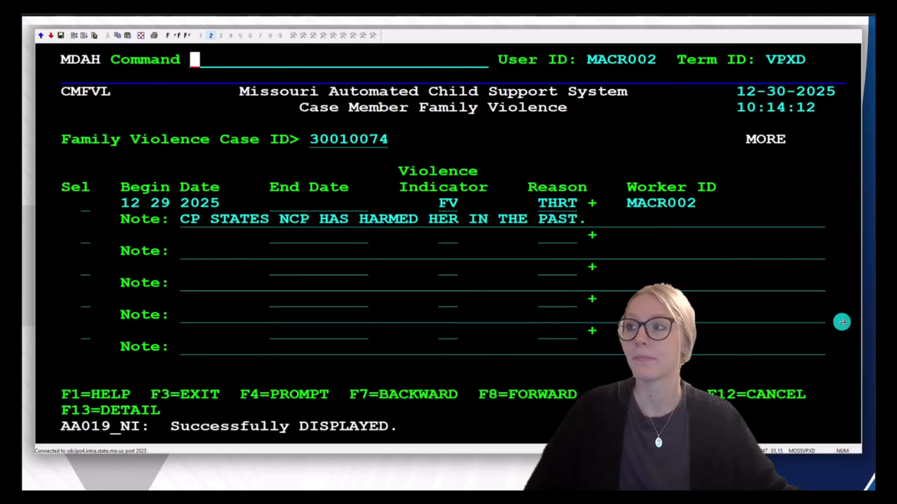
Step: Move past the last slide to the live TN3270 session showing the MACSS Main Menu
{"action": "left_click", "coordinate": [842, 322]}
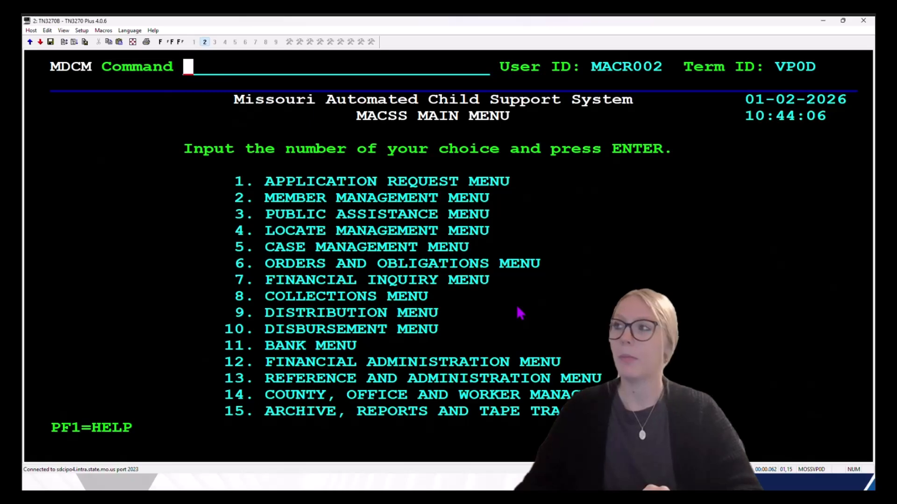
Step: Open MPRO1 with the mpro1 command and look up the member by their DCN
{"action": "type", "text": "mpro1"}
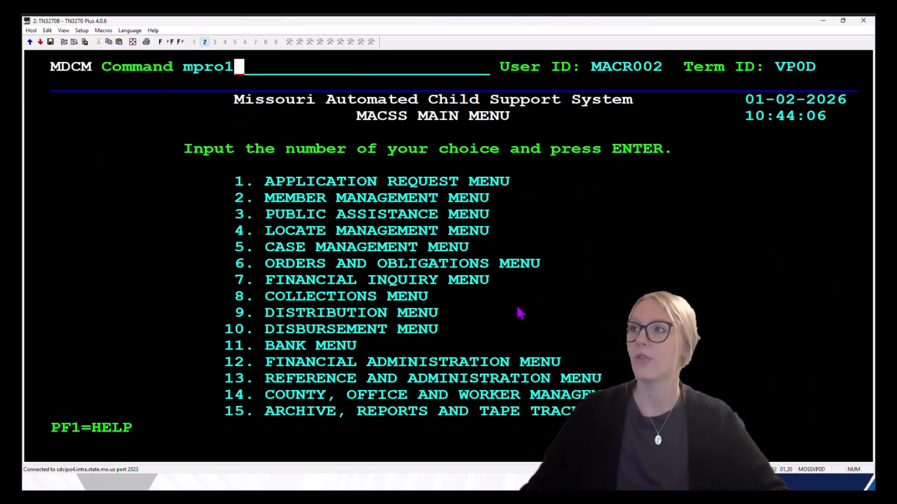
{"action": "key", "text": "Return"}
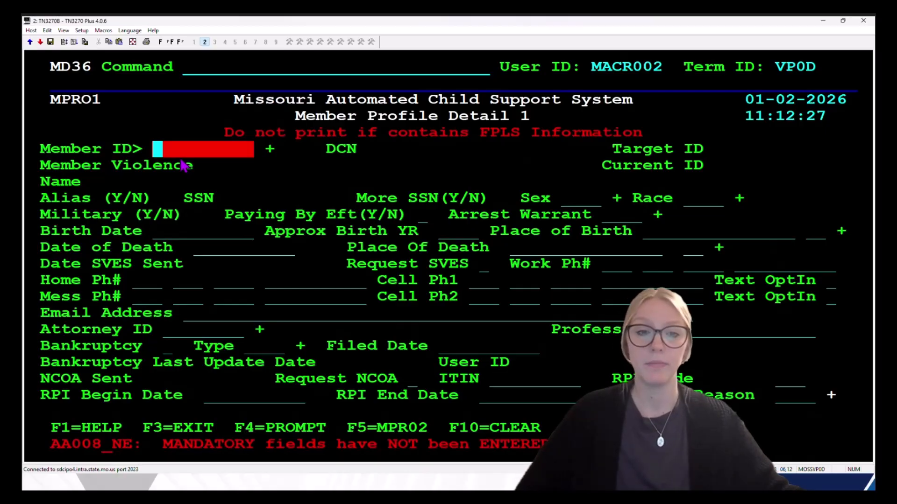
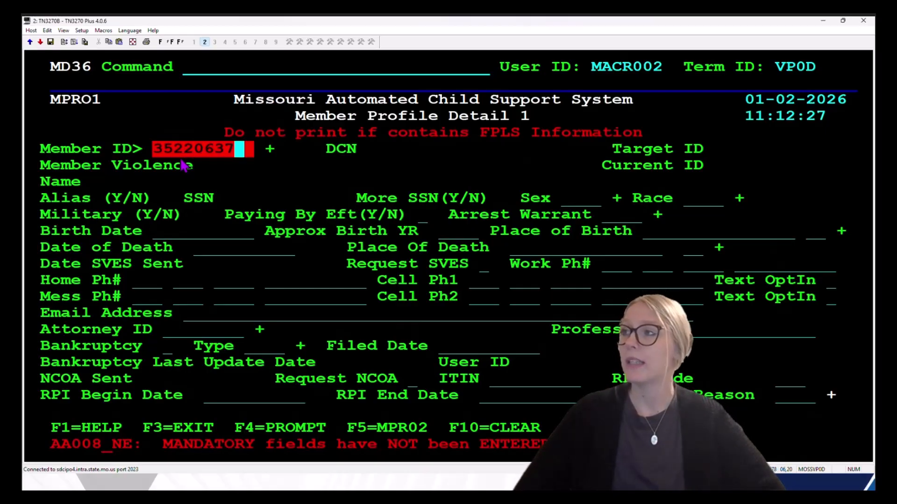
{"action": "key", "text": "Return"}
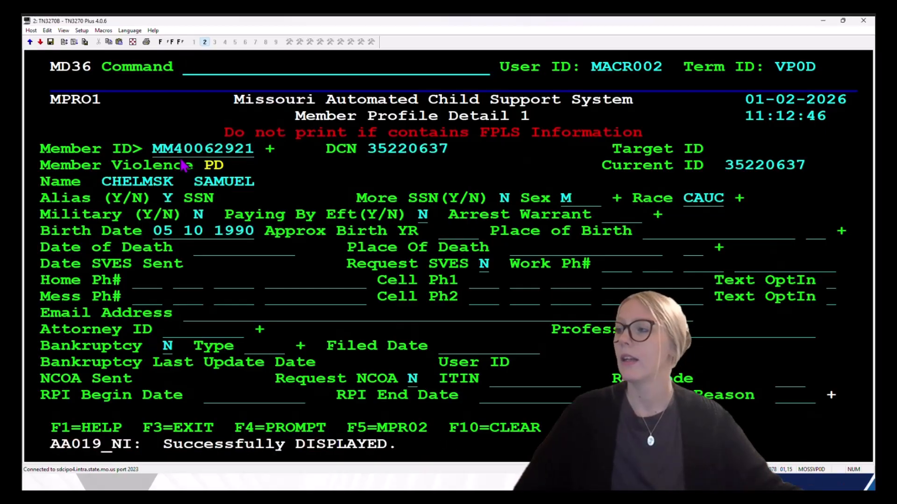
Step: Put MPRO1 in update mode, enter the member's cell phone number, and set its Text OptIn to N
{"action": "left_click_drag", "start_coordinate": [51, 448], "coordinate": [425, 449]}
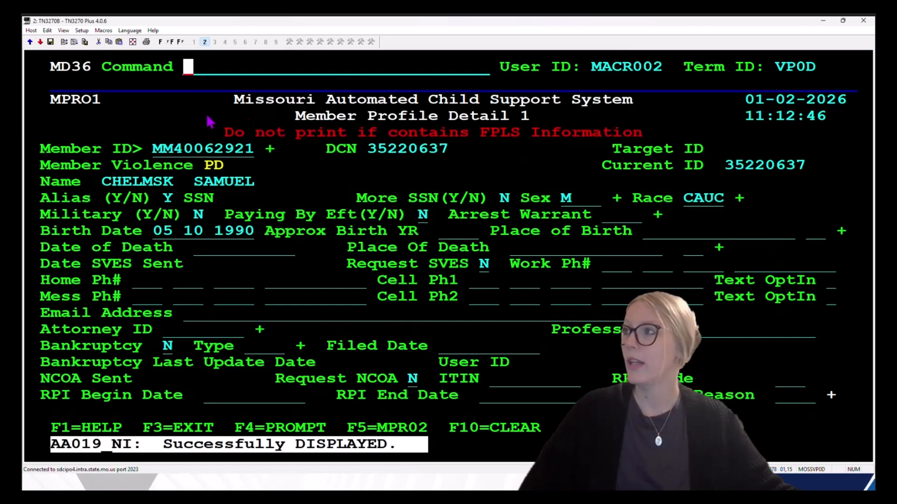
{"action": "left_click", "coordinate": [187, 69]}
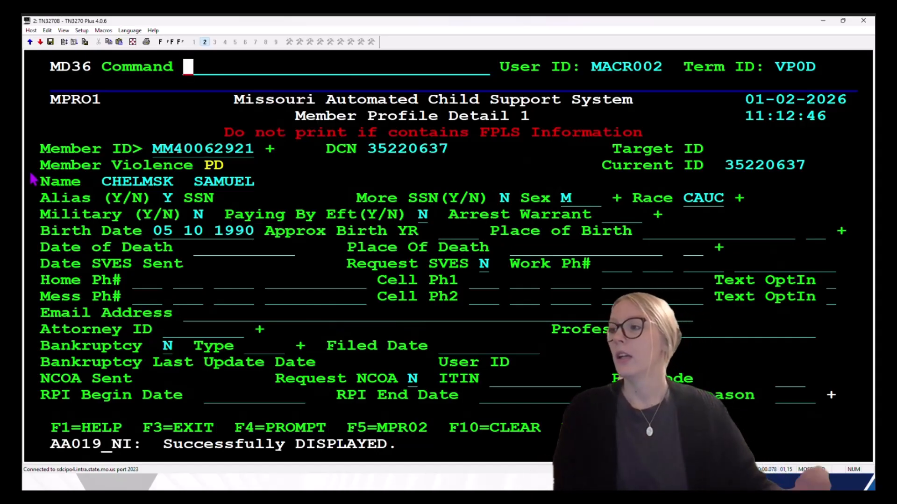
{"action": "type", "text": "u"}
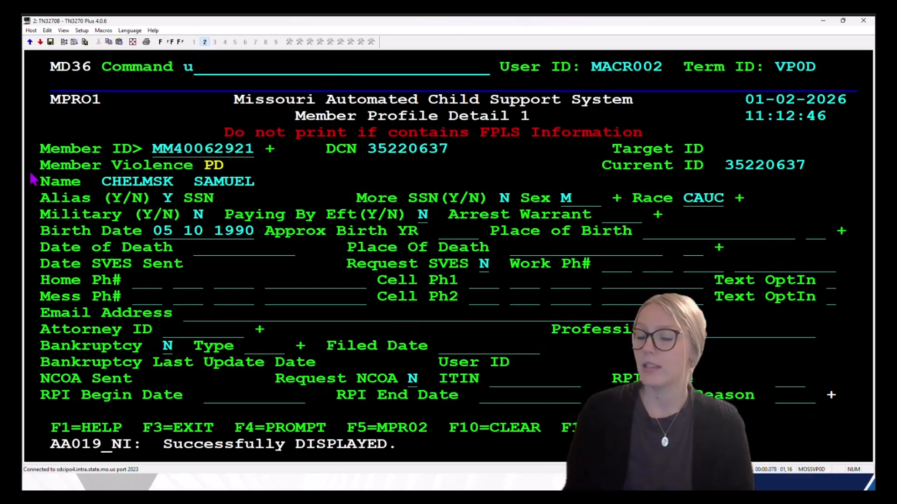
{"action": "key", "text": "Tab"}
{"action": "key", "text": "Tab"}
{"action": "key", "text": "Tab"}
{"action": "key", "text": "Tab"}
{"action": "key", "text": "Tab"}
{"action": "key", "text": "Tab"}
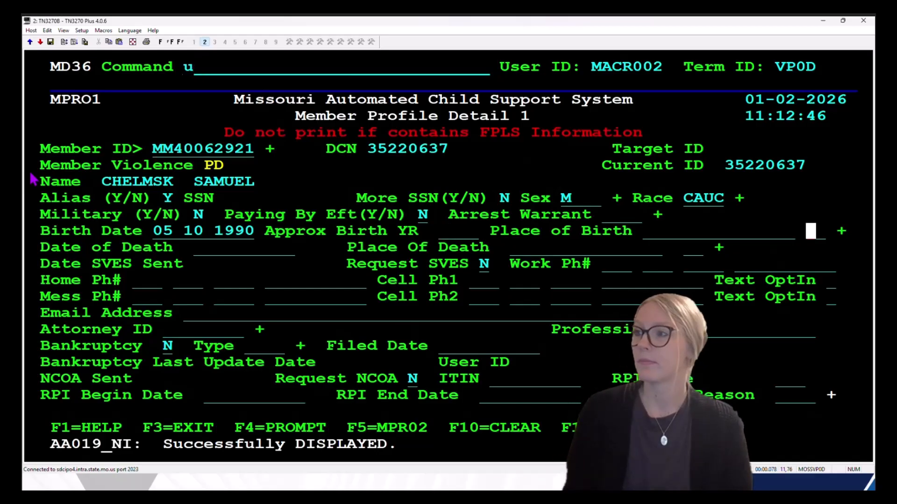
{"action": "key", "text": "Tab"}
{"action": "key", "text": "Tab"}
{"action": "key", "text": "Tab"}
{"action": "key", "text": "Tab"}
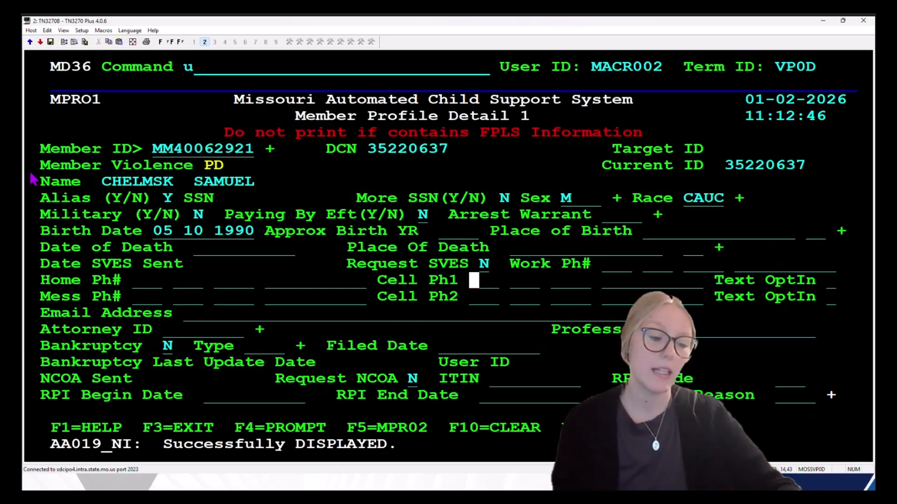
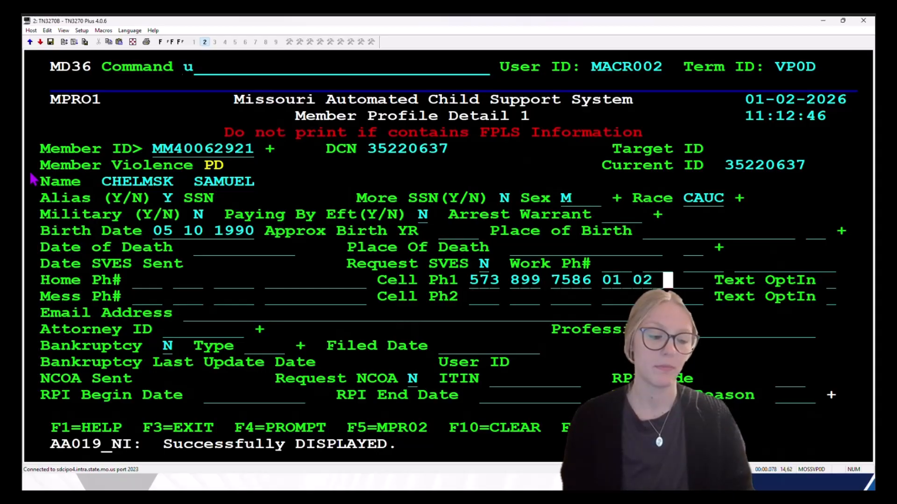
{"action": "type", "text": "6"}
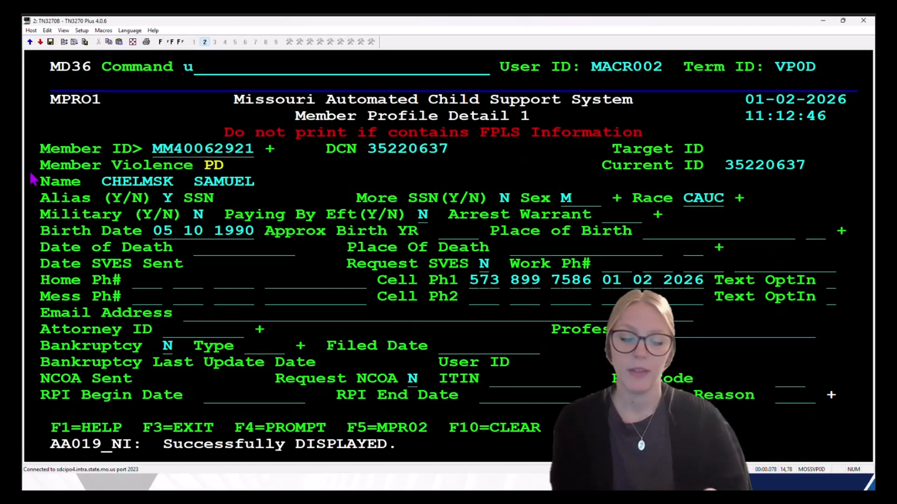
{"action": "type", "text": "N"}
{"action": "key", "text": "Return"}
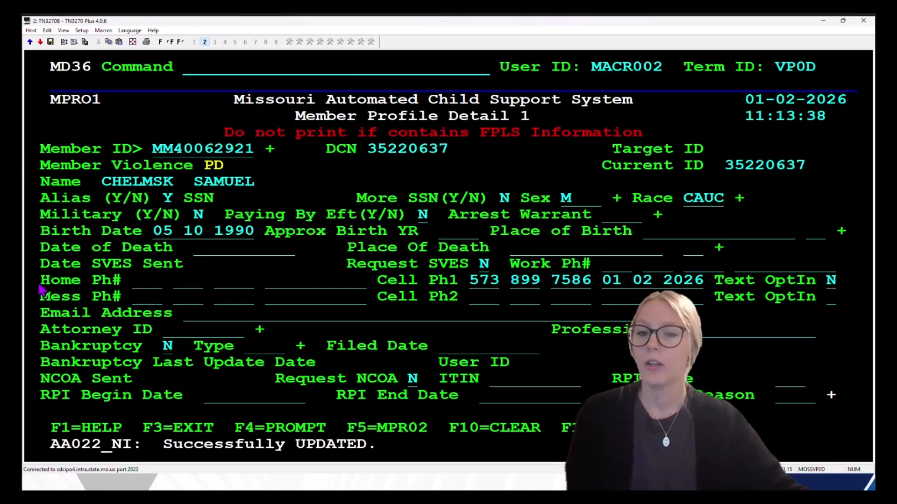
{"action": "left_click_drag", "start_coordinate": [45, 450], "coordinate": [407, 451]}
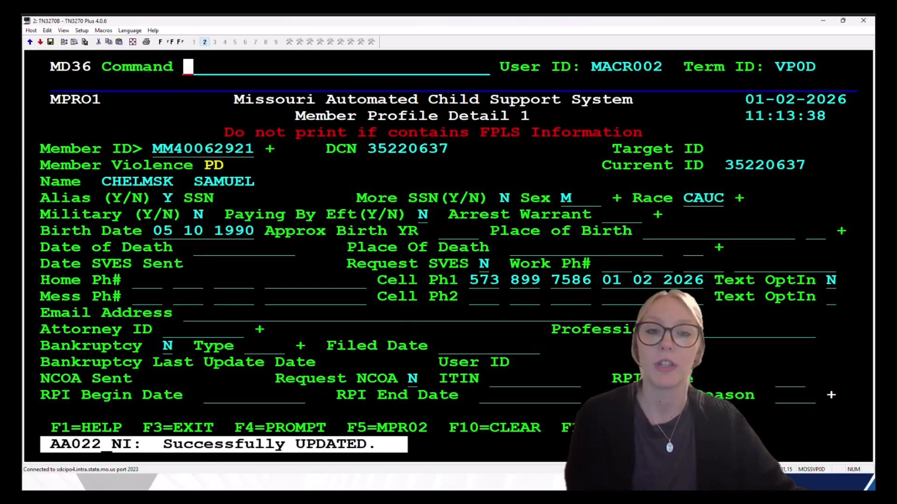
{"action": "left_click", "coordinate": [189, 69]}
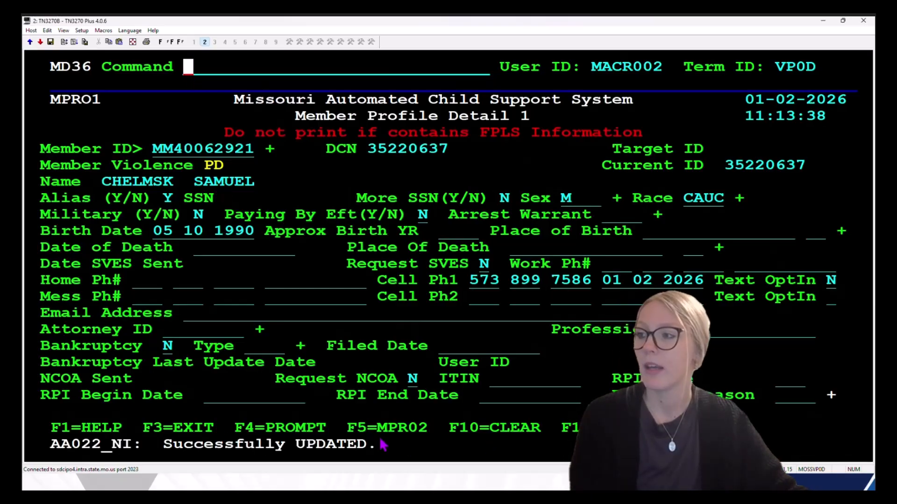
{"action": "left_click_drag", "start_coordinate": [347, 421], "coordinate": [429, 437]}
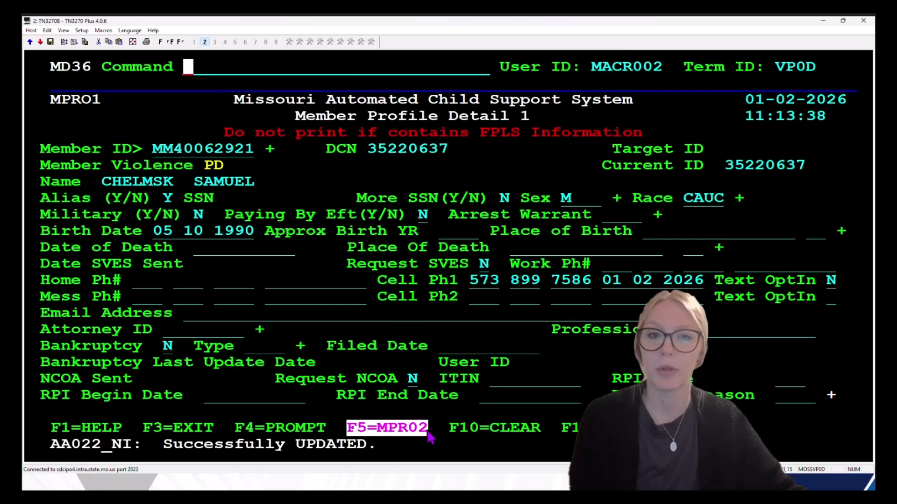
{"action": "left_click", "coordinate": [192, 69]}
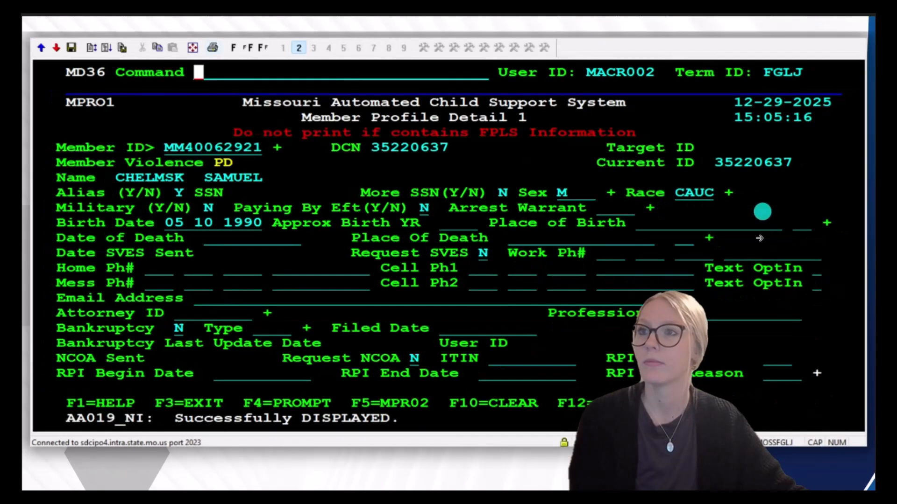
Step: Switch to the Chrome slide showing the MPRO2 Member Profile Detail 2 screenshot
{"action": "left_click", "coordinate": [819, 242]}
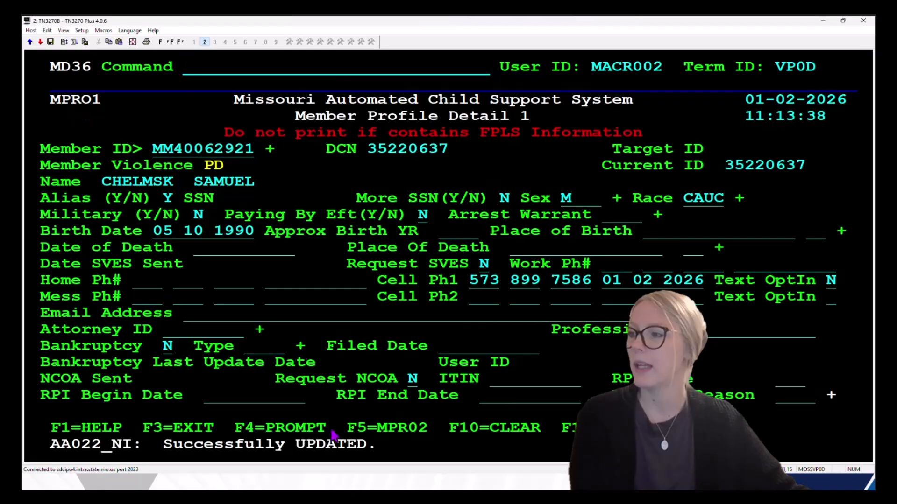
Step: Go to the MPRO2 Member Profile Detail 2 screen for the same member using F5
{"action": "key", "text": "F5"}
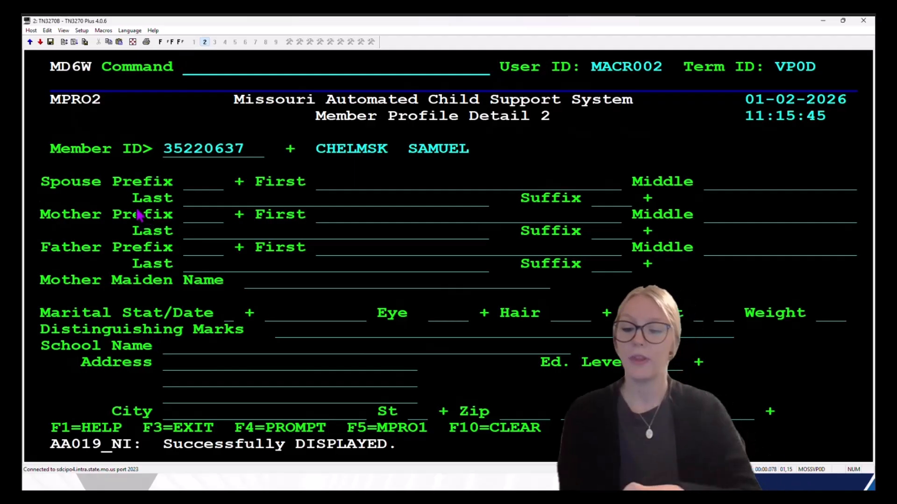
Step: In update mode, set the MPRO2 Eye field to BROW selected from the EYE01 code list
{"action": "type", "text": "u"}
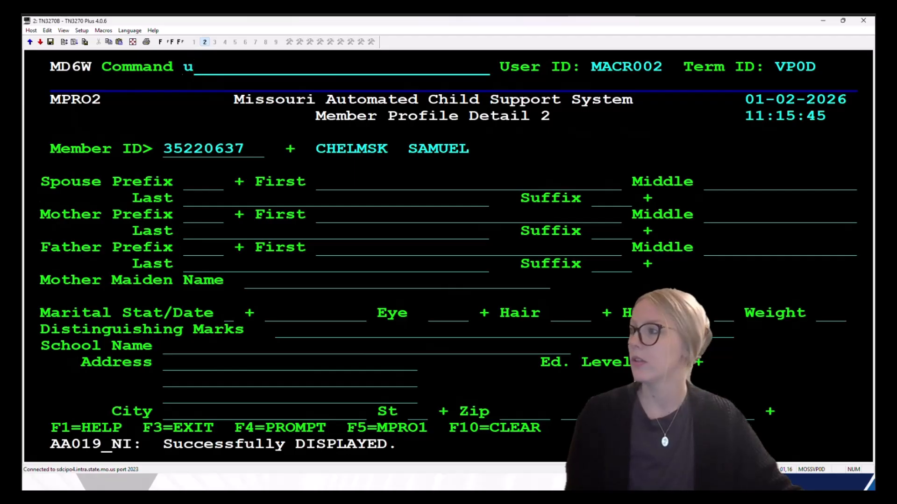
{"action": "key", "text": "Tab"}
{"action": "key", "text": "Tab"}
{"action": "key", "text": "Tab"}
{"action": "key", "text": "Tab"}
{"action": "key", "text": "Tab"}
{"action": "key", "text": "Tab"}
{"action": "key", "text": "Tab"}
{"action": "key", "text": "Tab"}
{"action": "key", "text": "Tab"}
{"action": "key", "text": "Tab"}
{"action": "key", "text": "Tab"}
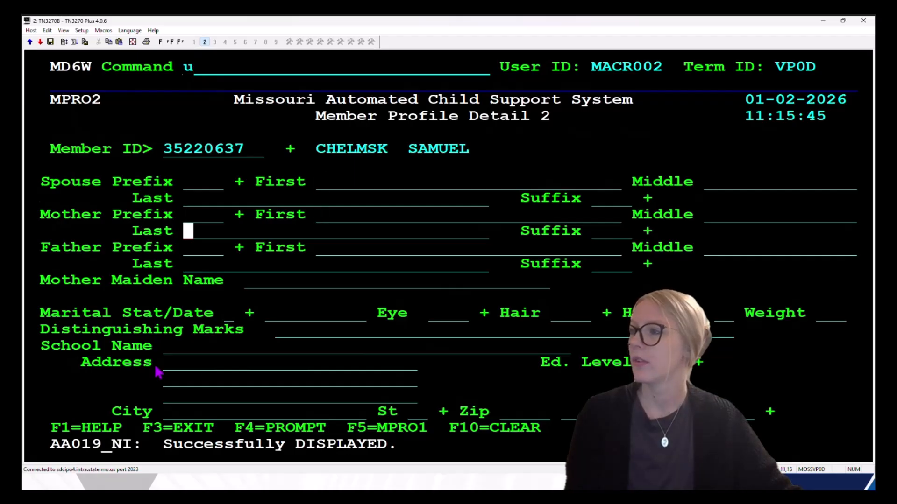
{"action": "key", "text": "Tab"}
{"action": "key", "text": "Tab"}
{"action": "key", "text": "Tab"}
{"action": "key", "text": "Tab"}
{"action": "key", "text": "Tab"}
{"action": "key", "text": "Tab"}
{"action": "key", "text": "Tab"}
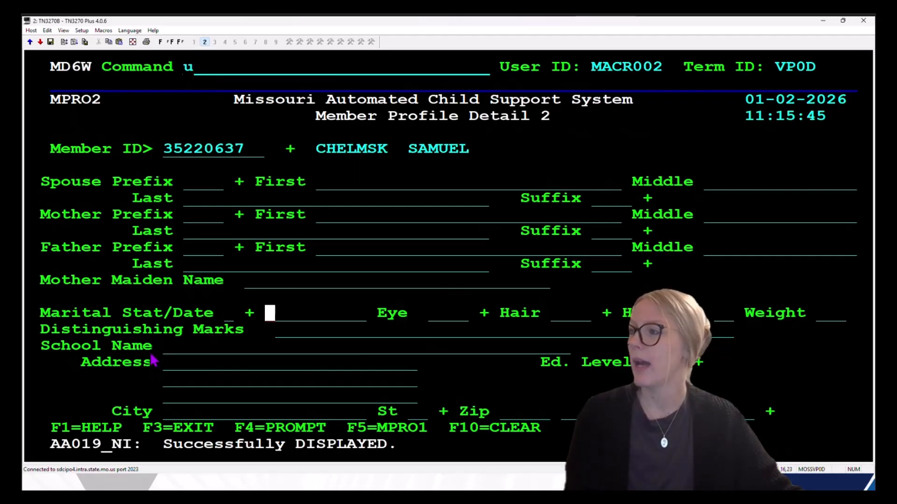
{"action": "key", "text": "Tab"}
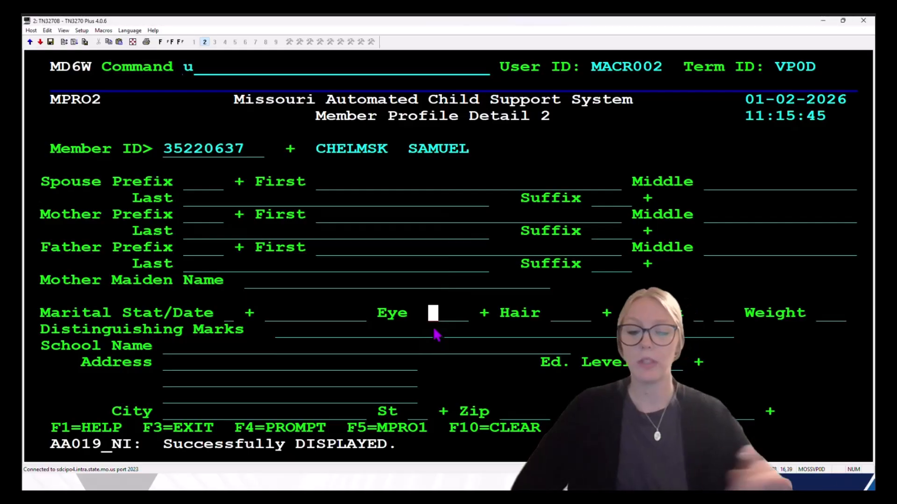
{"action": "type", "text": "="}
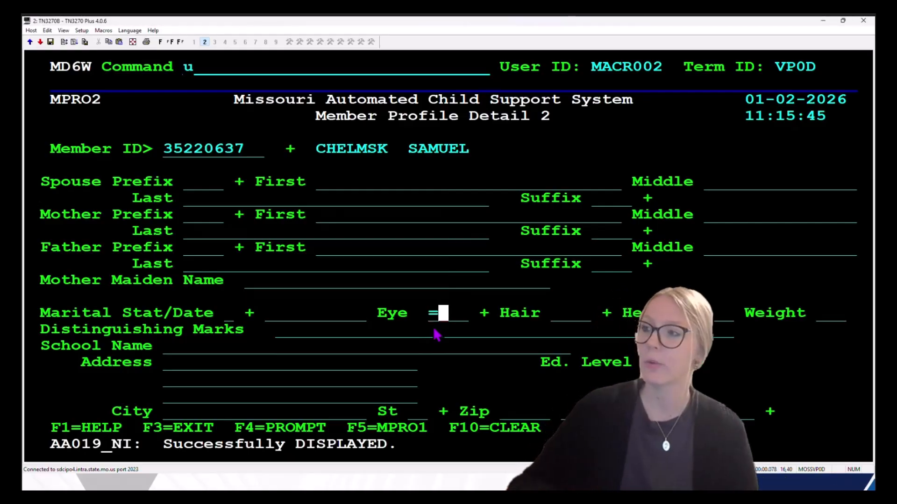
{"action": "key", "text": "Return"}
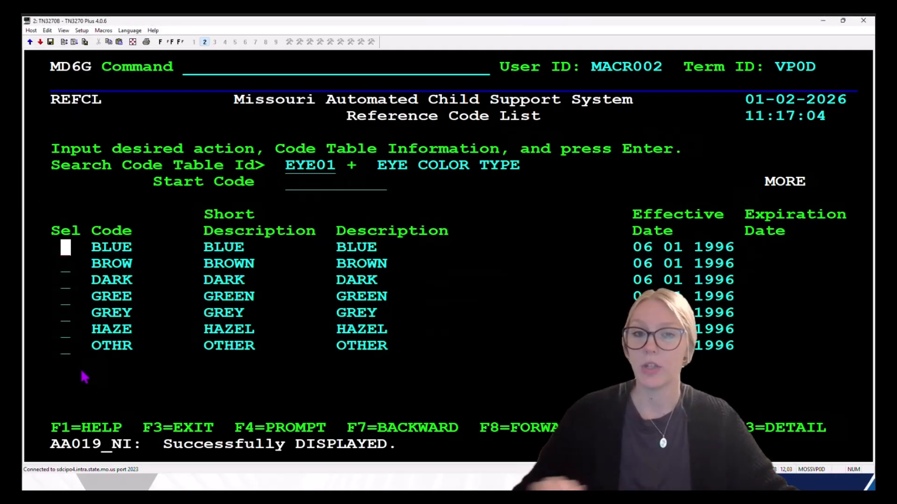
{"action": "key", "text": "Tab"}
{"action": "type", "text": "s"}
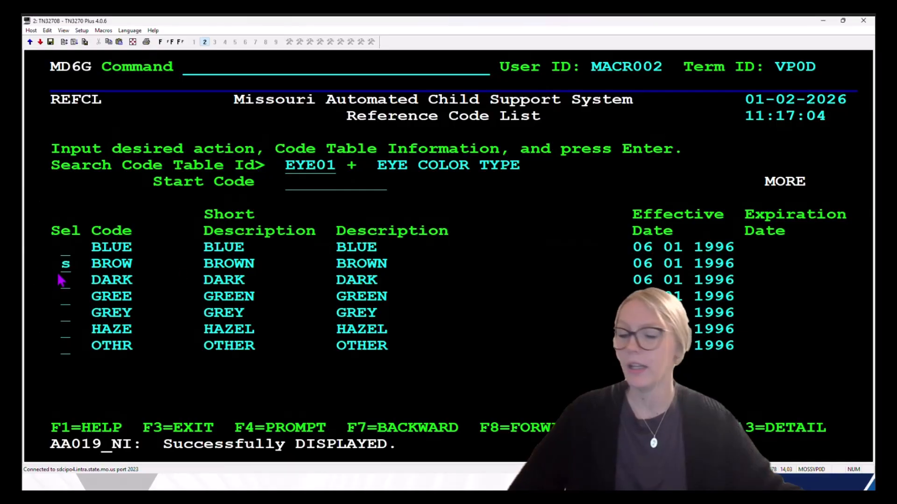
{"action": "key", "text": "Return"}
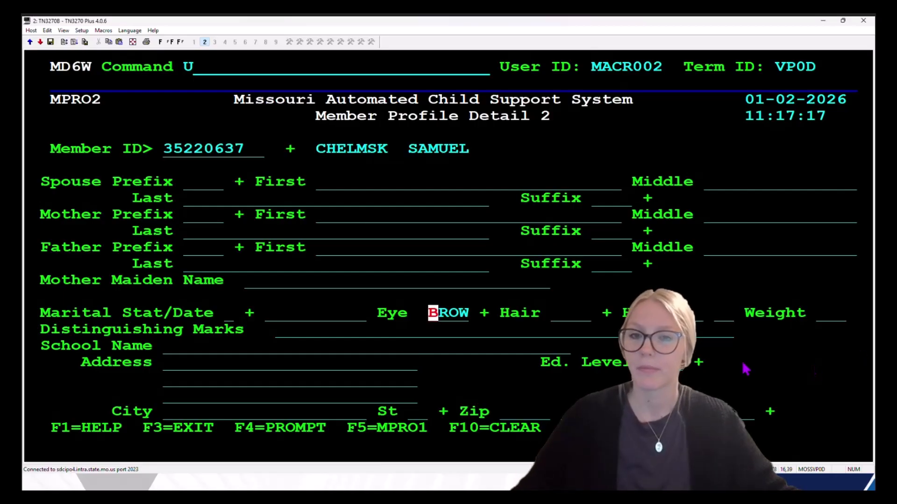
Step: Set the Hair field to BALD from the hair type code list
{"action": "key", "text": "Tab"}
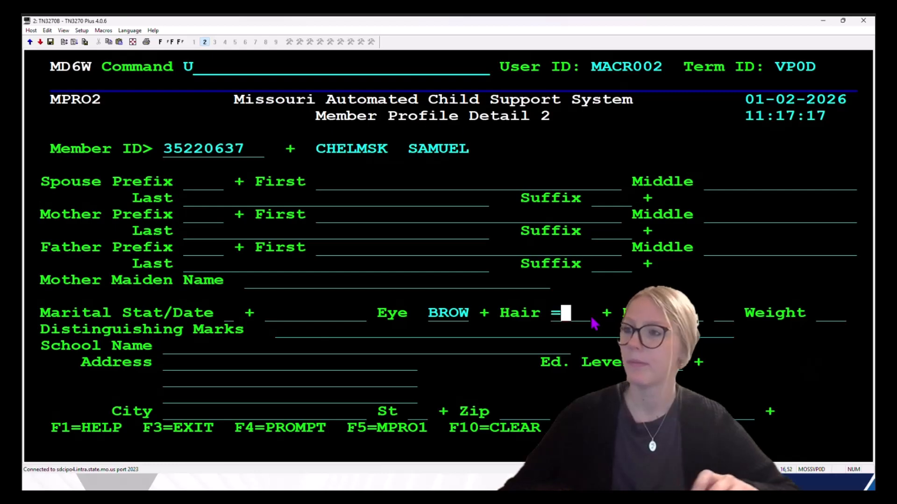
{"action": "key", "text": "F4"}
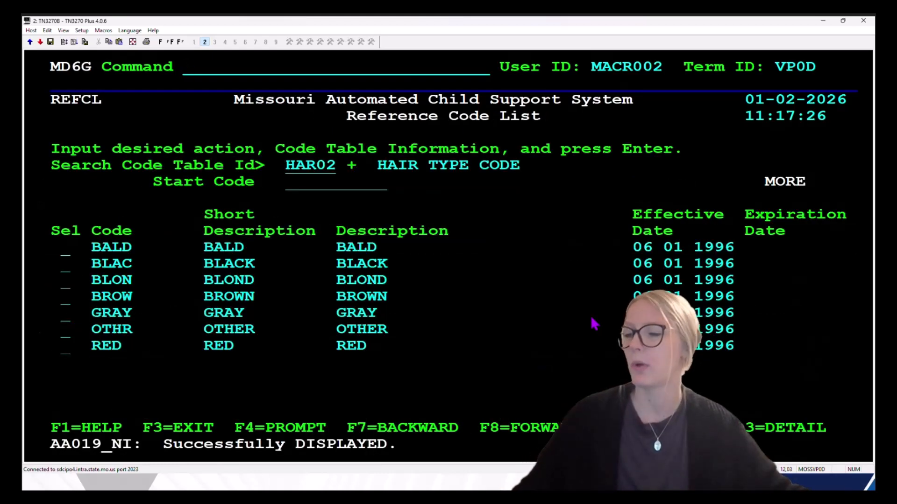
{"action": "type", "text": "s"}
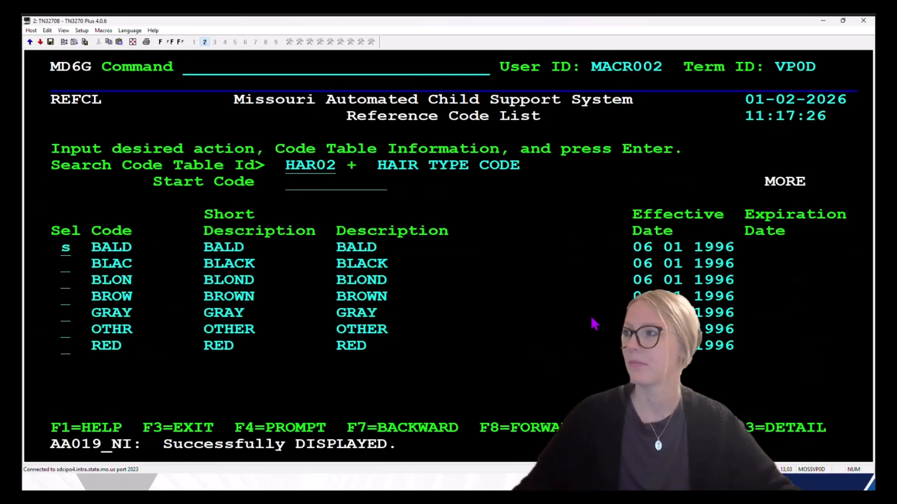
{"action": "key", "text": "Return"}
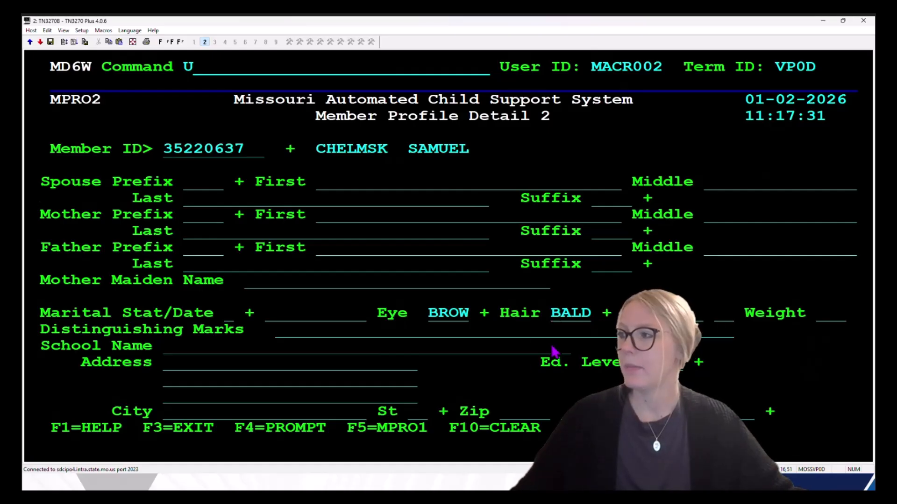
Step: Enter 'dragon tattoo on left forearm' as Distinguishing Marks and save the MPRO2 update
{"action": "key", "text": "Tab"}
{"action": "key", "text": "Tab"}
{"action": "key", "text": "Tab"}
{"action": "key", "text": "Tab"}
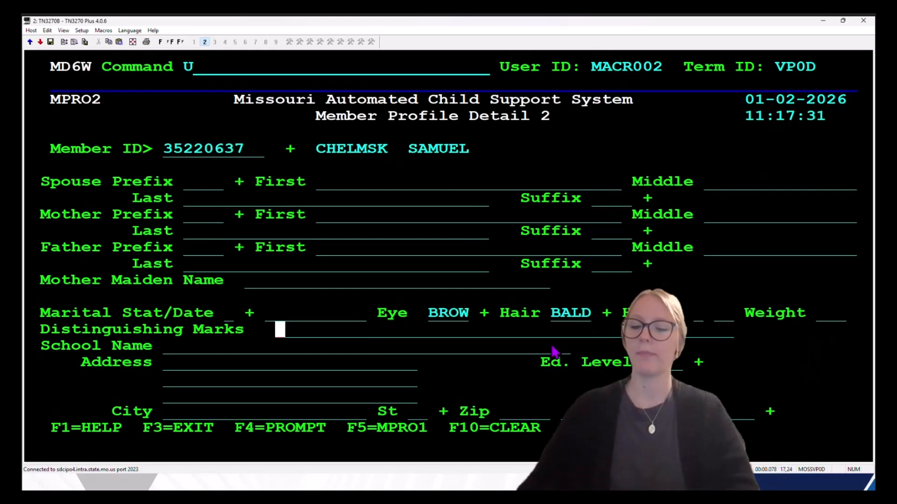
{"action": "type", "text": "dragon "}
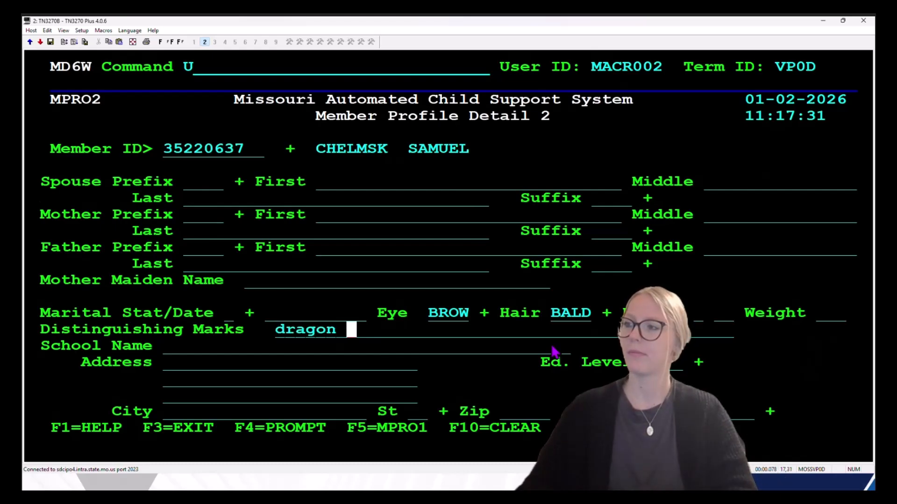
{"action": "type", "text": "tattoo on"}
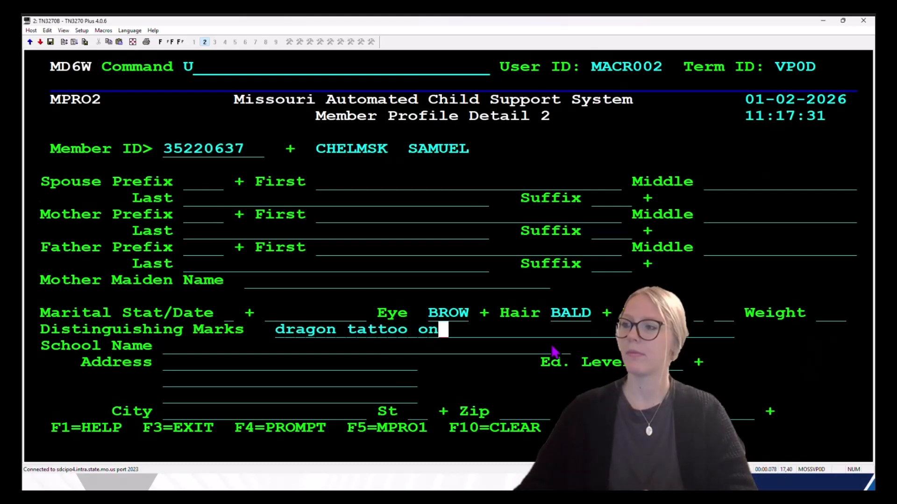
{"action": "type", "text": " left forearm"}
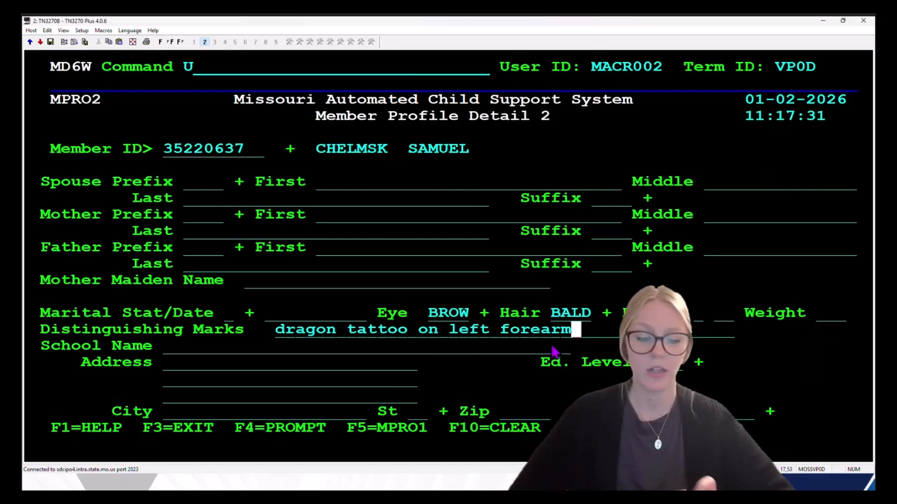
{"action": "key", "text": "Return"}
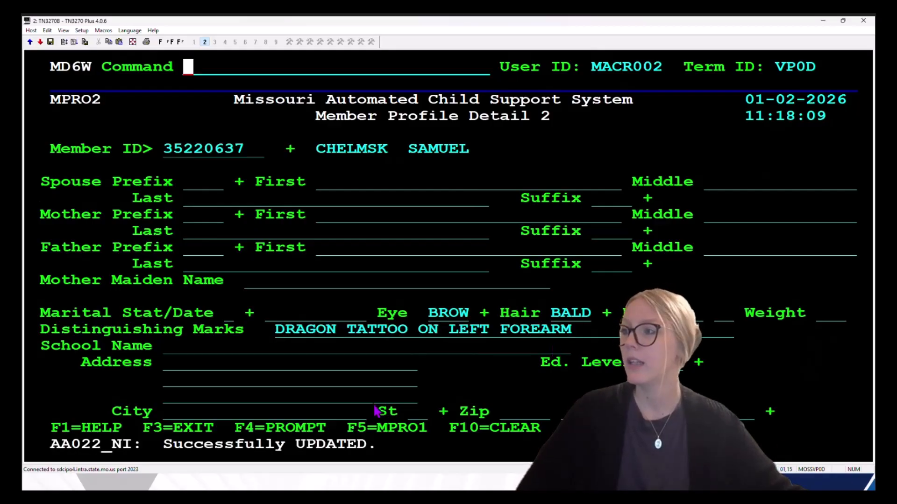
{"action": "left_click_drag", "start_coordinate": [56, 451], "coordinate": [388, 458]}
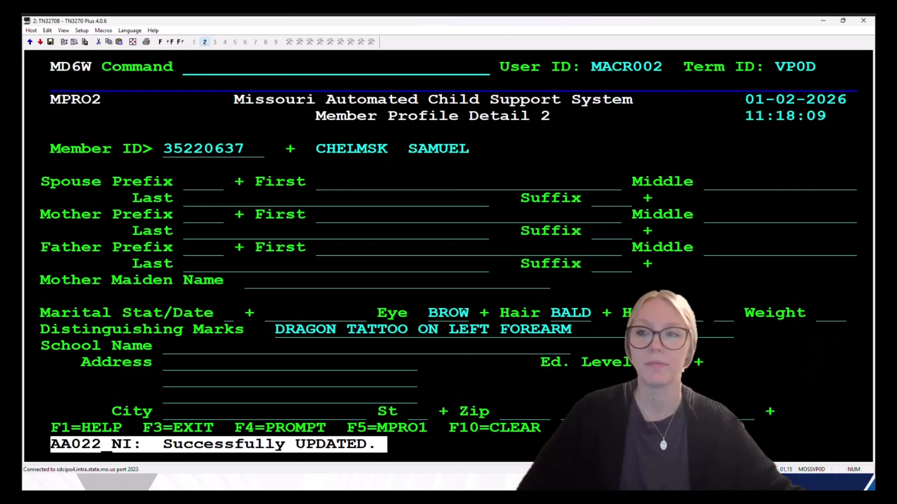
{"action": "left_click", "coordinate": [799, 362]}
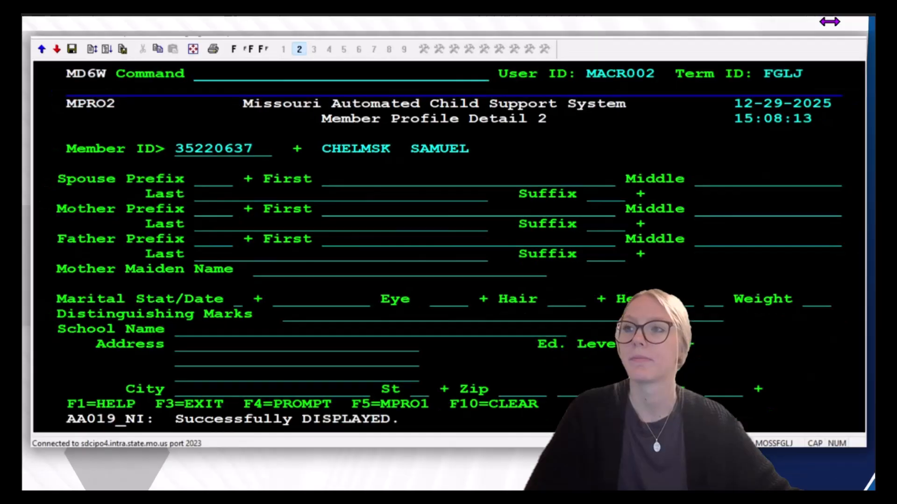
Step: Advance the slides to the MADDR example showing the existing MAIL address verified PHON, source NCPT
{"action": "left_click", "coordinate": [847, 218]}
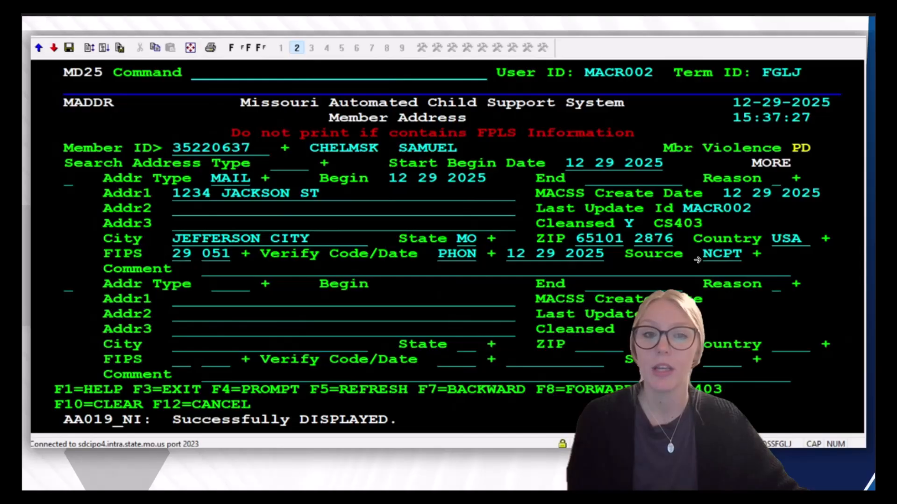
Step: Finish the Member Address slide and return to the live TN3270 session on MPRO2
{"action": "left_click", "coordinate": [693, 259]}
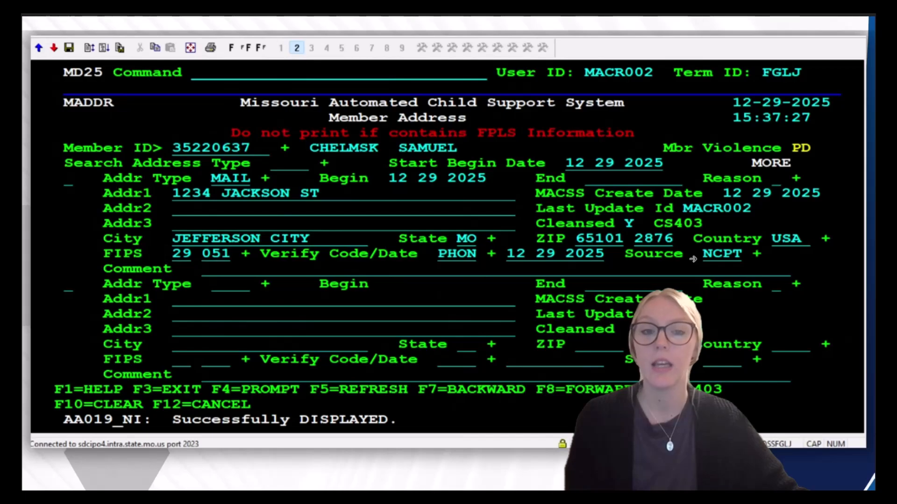
{"action": "left_click", "coordinate": [857, 283]}
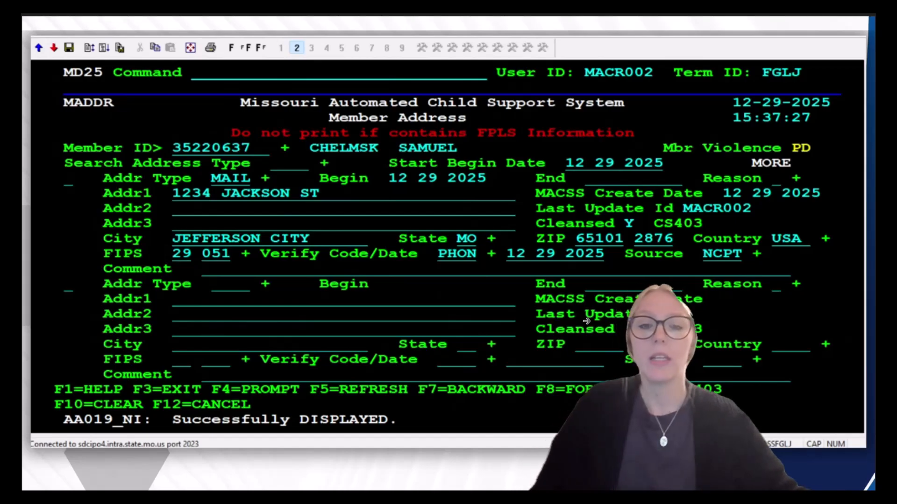
{"action": "left_click", "coordinate": [839, 329]}
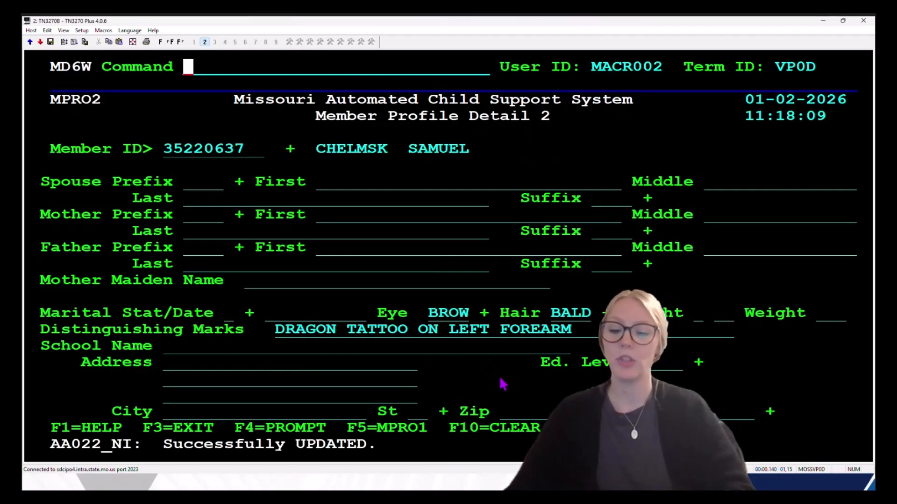
Step: Open the member's addresses with maddr in update mode, pointing out the filled and empty address blocks
{"action": "type", "text": "maddr"}
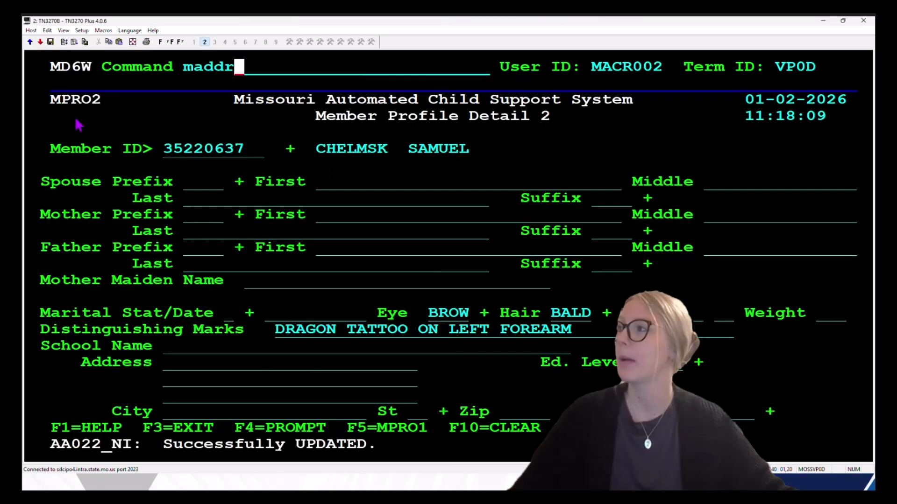
{"action": "key", "text": "Return"}
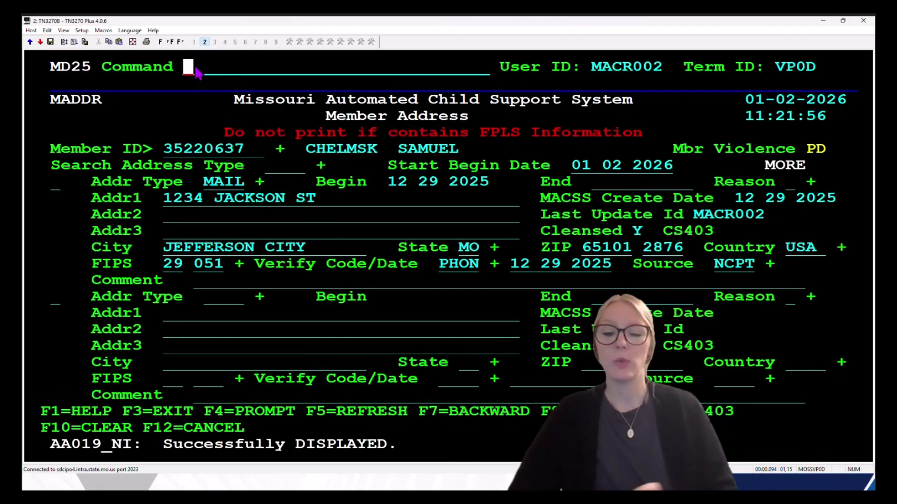
{"action": "type", "text": "u"}
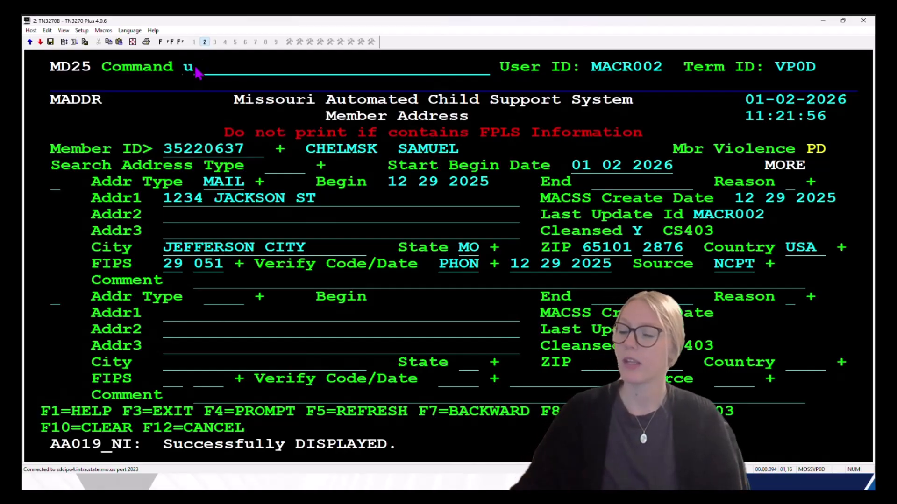
{"action": "key", "text": "Tab"}
{"action": "key", "text": "Tab"}
{"action": "key", "text": "Tab"}
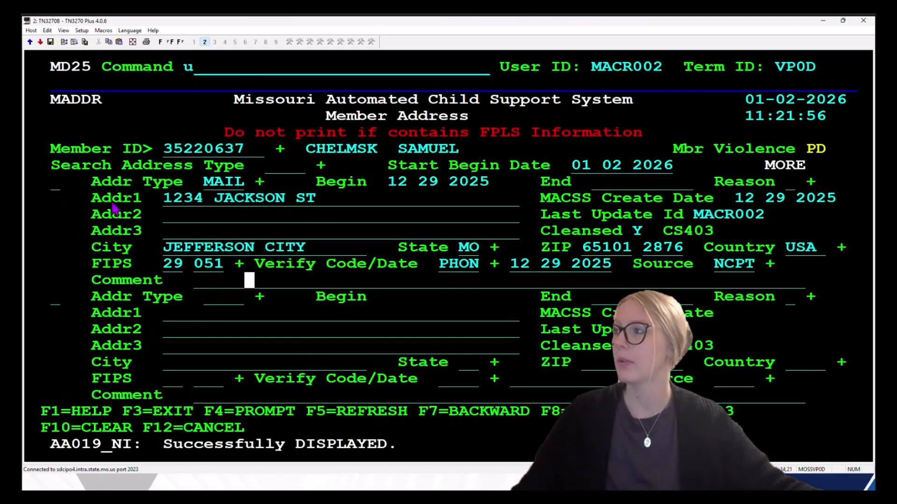
{"action": "mouse_move", "coordinate": [51, 175]}
{"action": "left_mouse_down"}
{"action": "mouse_move", "coordinate": [264, 288]}
{"action": "mouse_move", "coordinate": [846, 291]}
{"action": "left_mouse_up"}
{"action": "left_click_drag", "start_coordinate": [80, 290], "coordinate": [837, 403]}
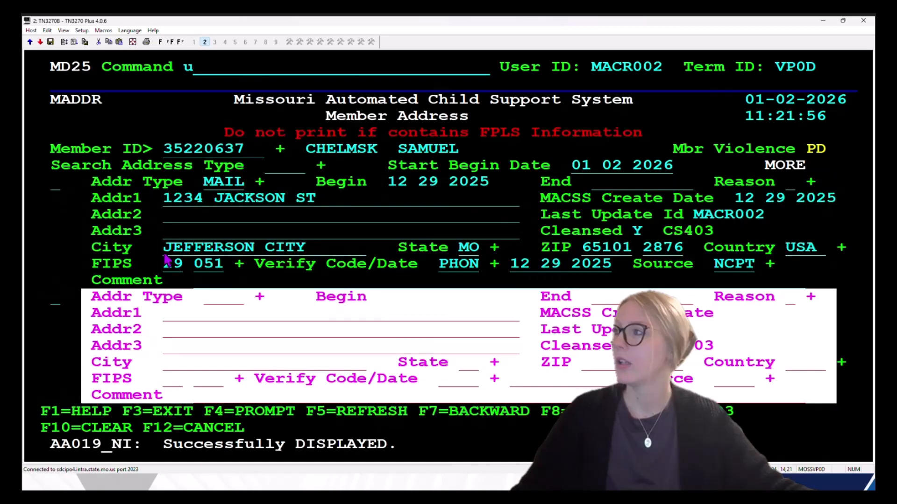
Step: Select the first MAIL address and give it an end date of 01 02 2026
{"action": "left_click", "coordinate": [54, 187]}
{"action": "type", "text": "sd"}
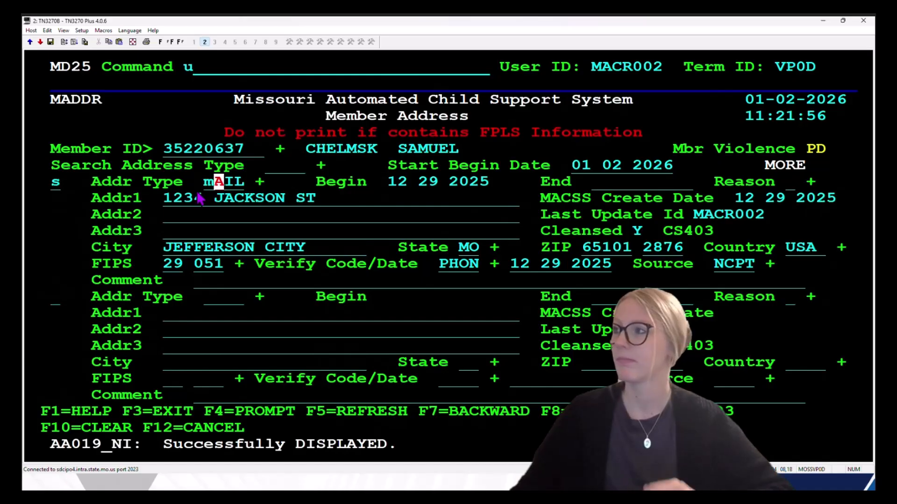
{"action": "type", "text": "m"}
{"action": "key", "text": "Tab"}
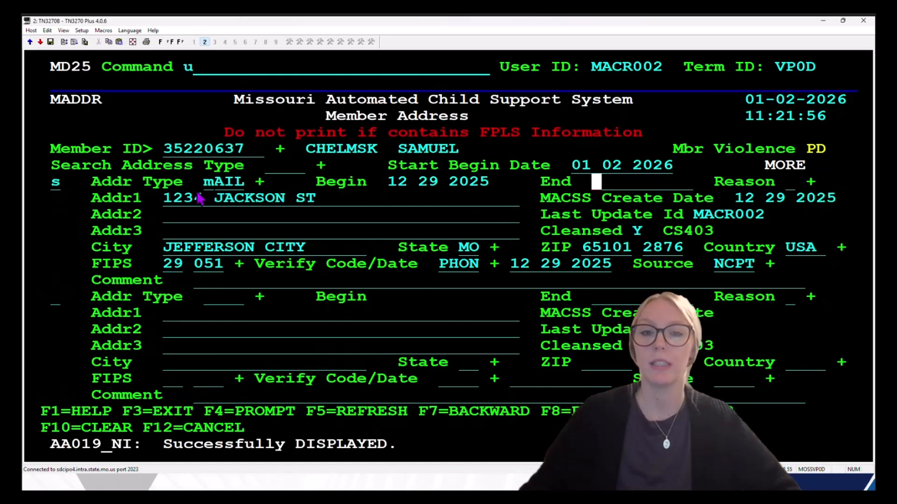
{"action": "type", "text": "02"}
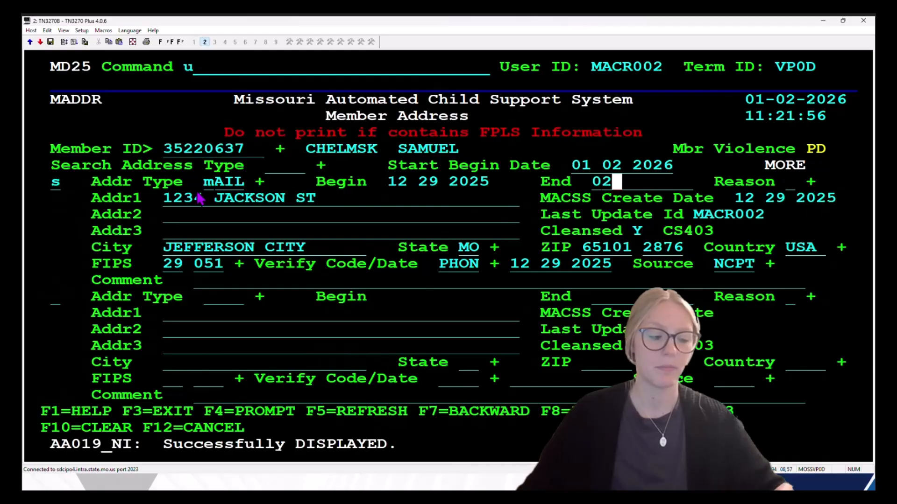
{"action": "key", "text": "BackSpace"}
{"action": "type", "text": "1 0"}
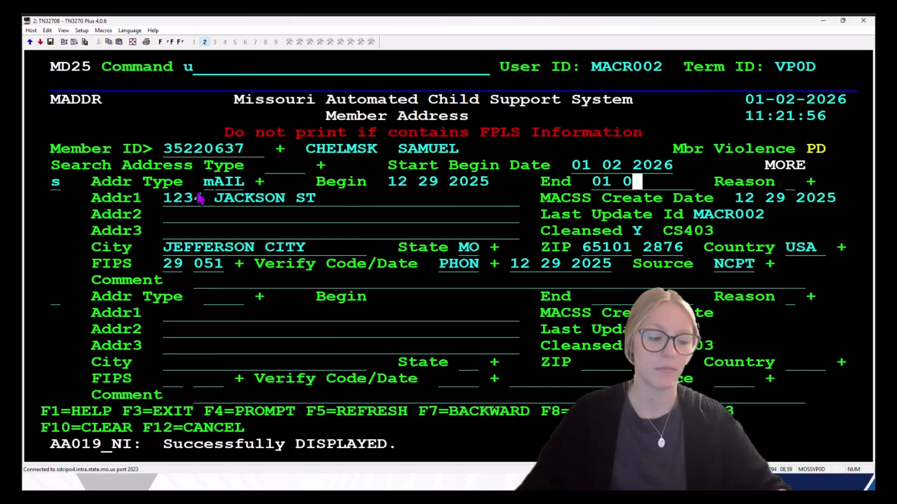
{"action": "type", "text": "2 2026"}
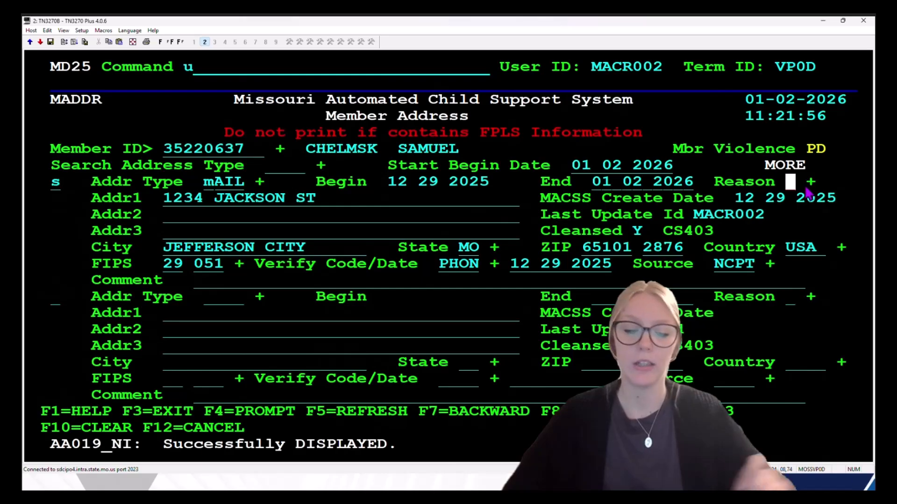
Step: Set the old MAIL address's end reason to G (MOVED NEW) from the REFCL code list
{"action": "type", "text": "?"}
{"action": "key", "text": "Return"}
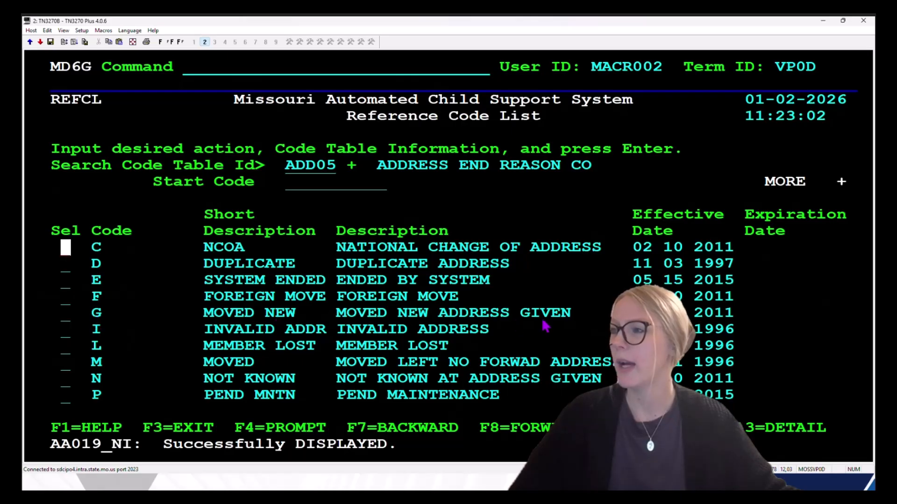
{"action": "key", "text": "Tab"}
{"action": "key", "text": "Tab"}
{"action": "key", "text": "Tab"}
{"action": "key", "text": "Tab"}
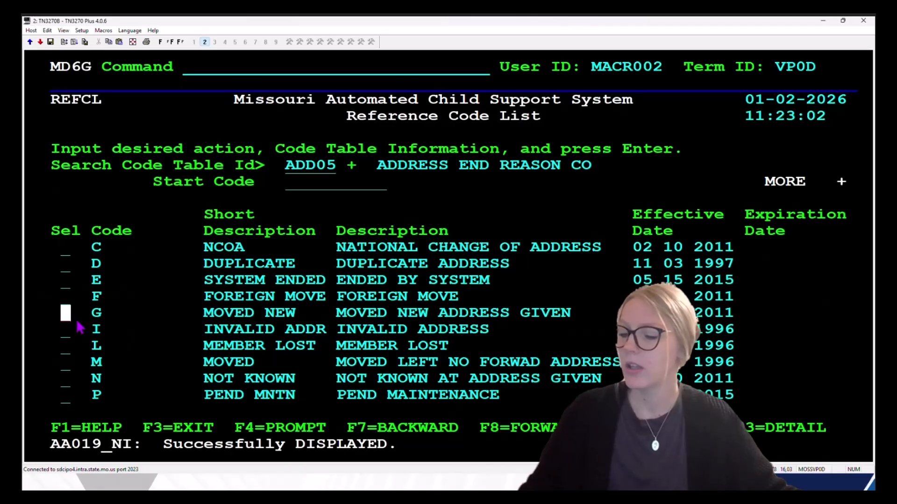
{"action": "type", "text": "s"}
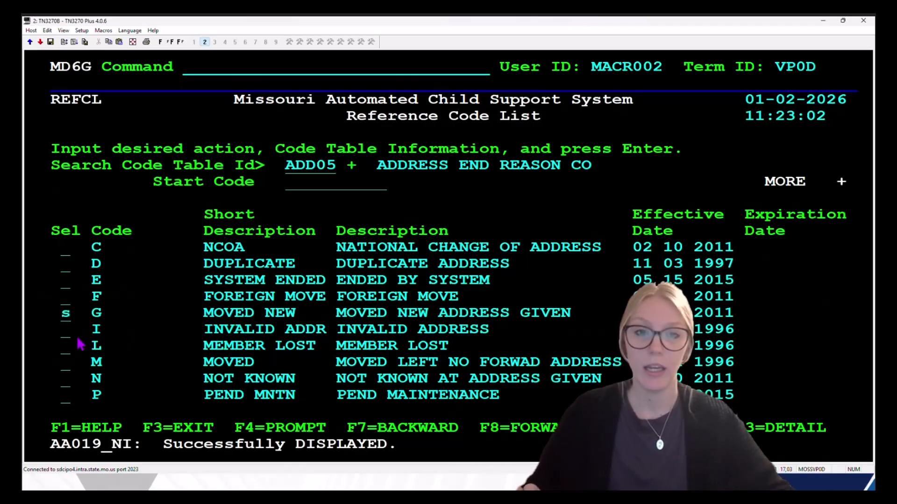
{"action": "key", "text": "Return"}
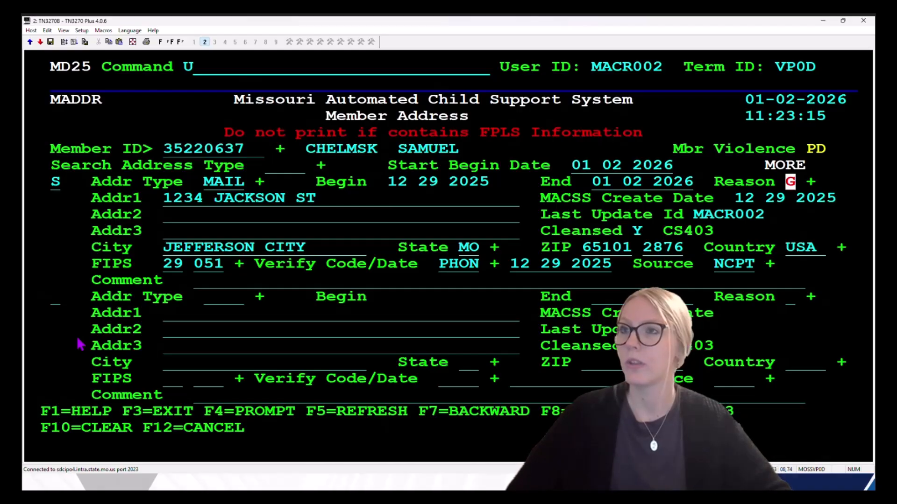
Step: Save the ended address, refresh to current addresses, and put 'a' in Command for a new entry
{"action": "key", "text": "Return"}
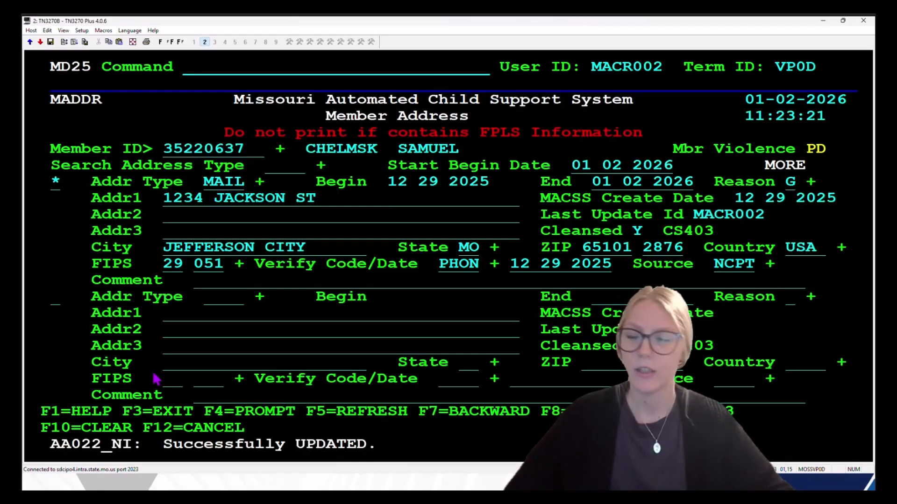
{"action": "key", "text": "Return"}
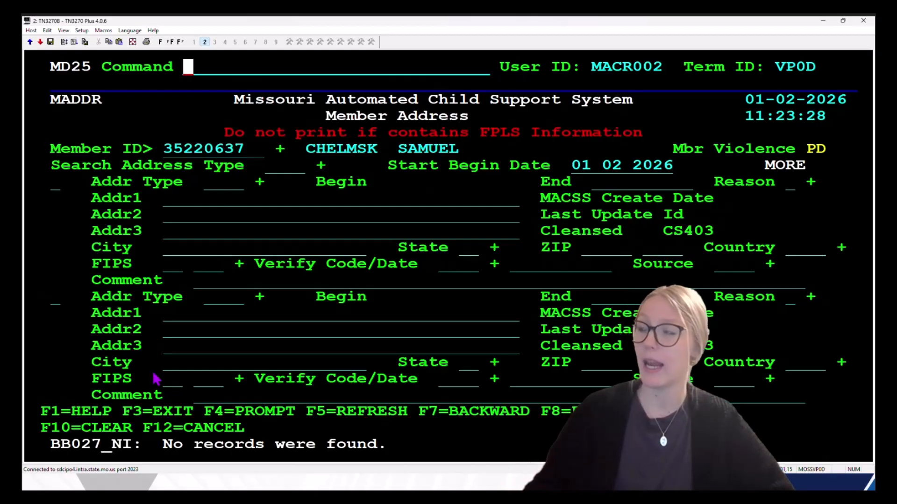
{"action": "type", "text": "a"}
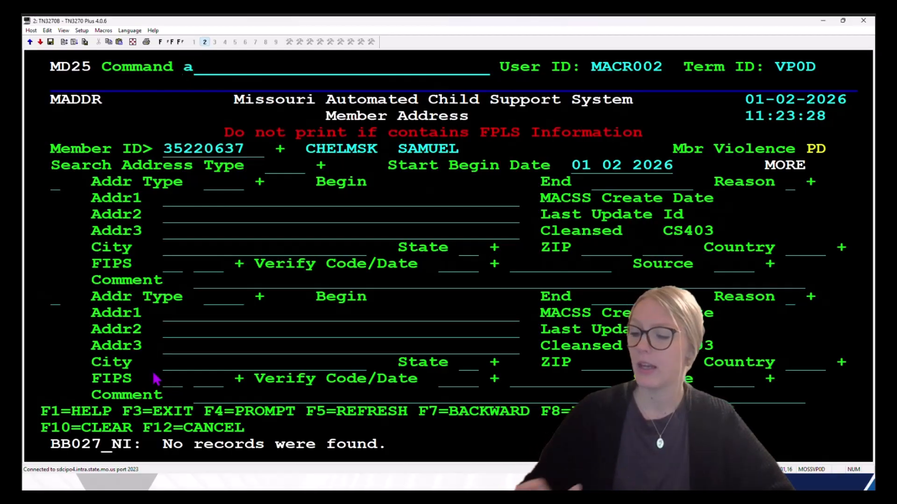
Step: Choose MAIL as the new address's type from the ADD01 address type list
{"action": "key", "text": "Tab"}
{"action": "key", "text": "Tab"}
{"action": "key", "text": "Tab"}
{"action": "key", "text": "Tab"}
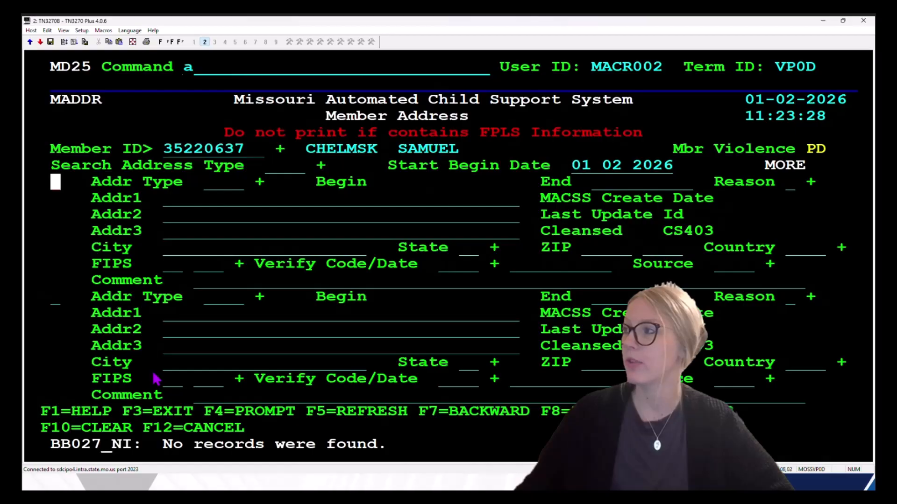
{"action": "type", "text": "s"}
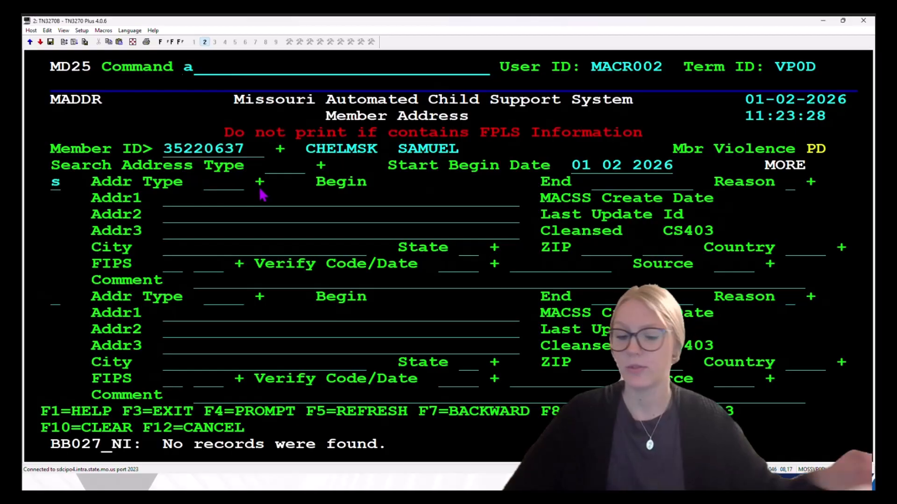
{"action": "type", "text": "="}
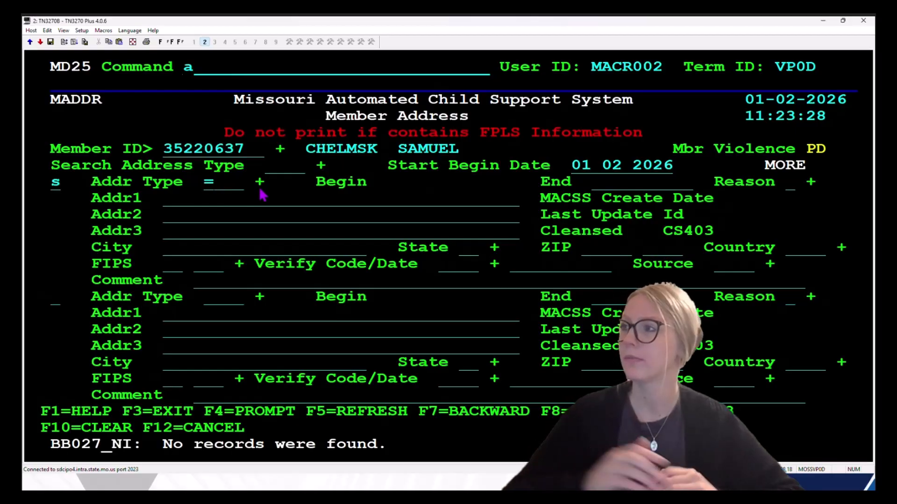
{"action": "key", "text": "Return"}
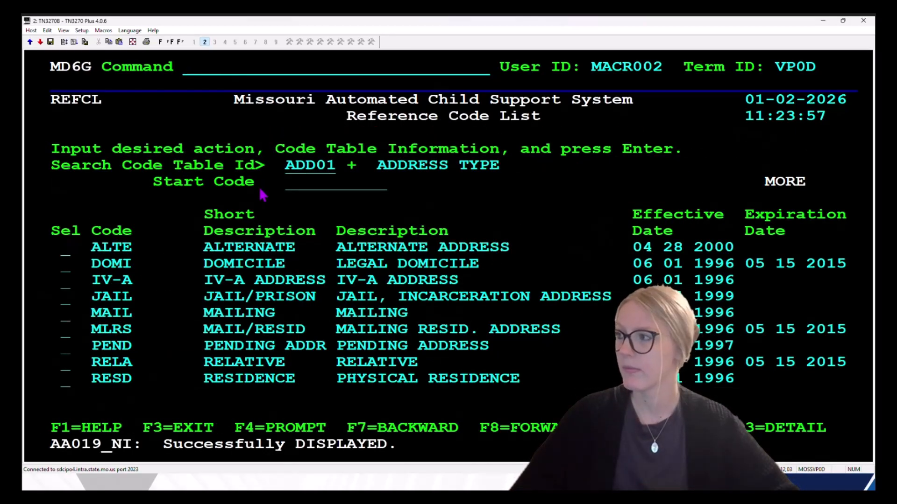
{"action": "key", "text": "Tab"}
{"action": "key", "text": "Tab"}
{"action": "key", "text": "Tab"}
{"action": "key", "text": "Tab"}
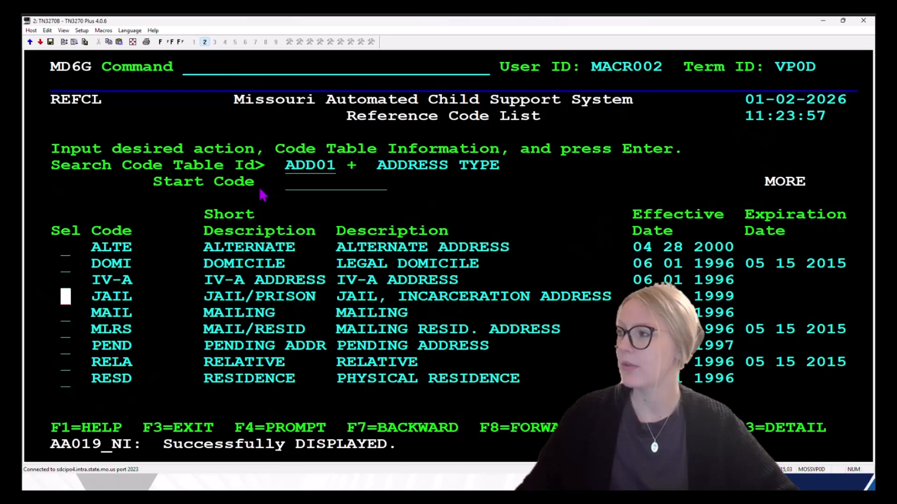
{"action": "type", "text": "s"}
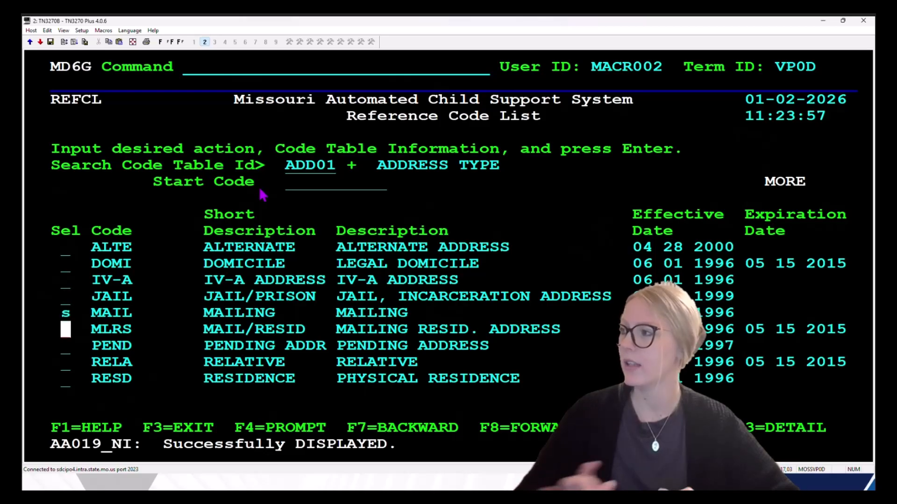
{"action": "key", "text": "Return"}
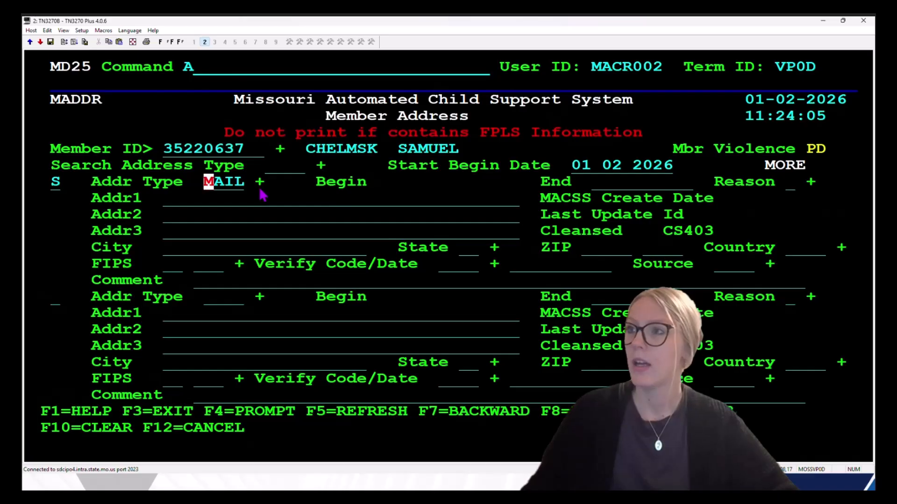
{"action": "key", "text": "Tab"}
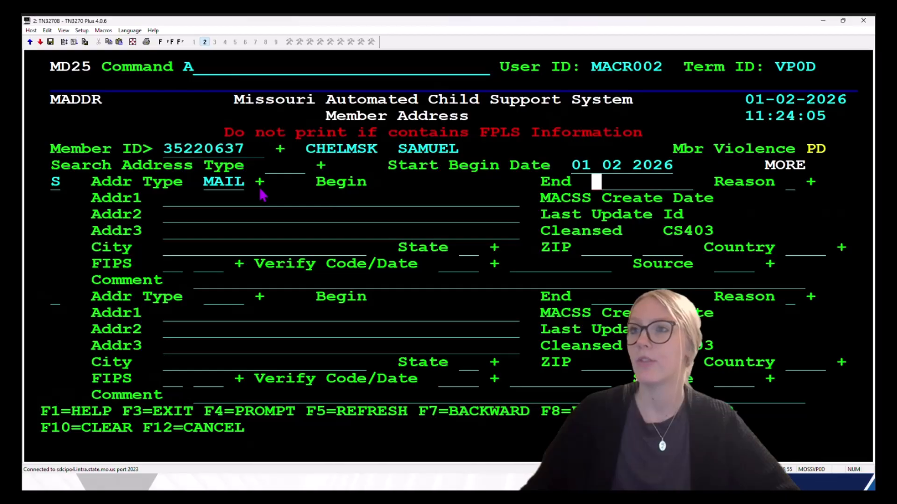
Step: Enter the new street address in DE SOTO, MO with its ZIP code and FIPS county codes 29 099
{"action": "key", "text": "Tab"}
{"action": "key", "text": "Tab"}
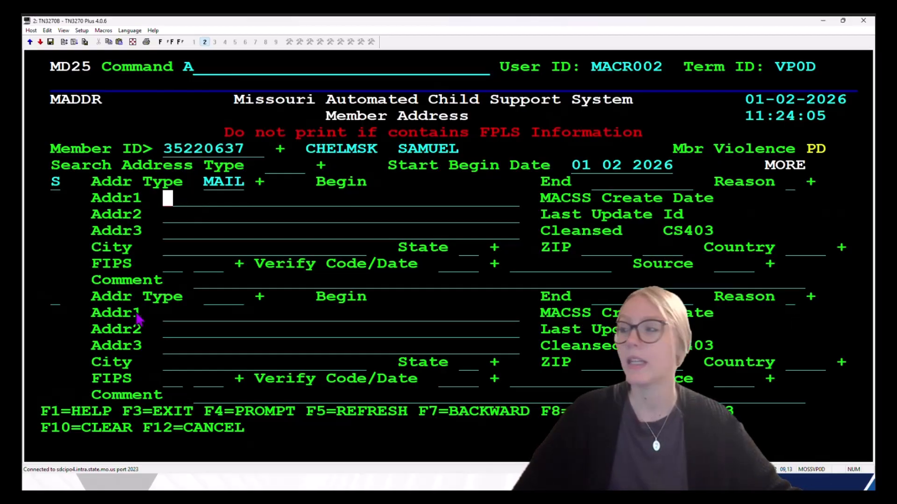
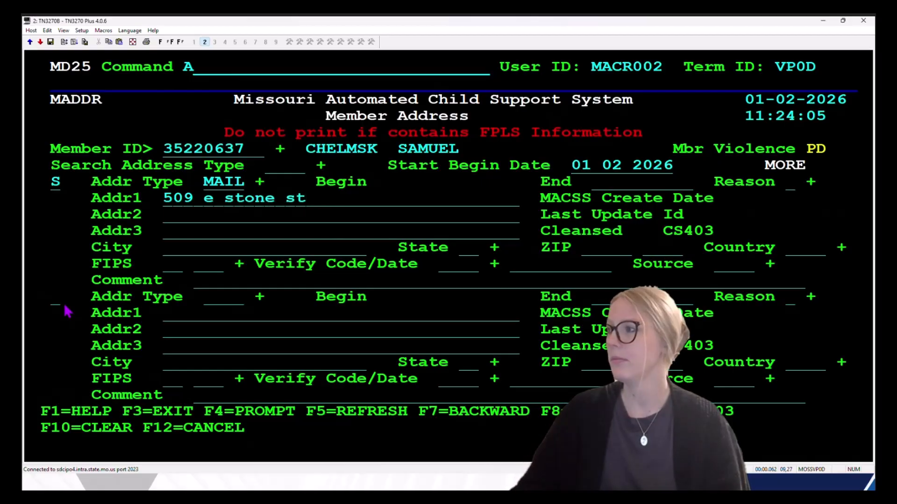
{"action": "key", "text": "Tab"}
{"action": "type", "text": "de s"}
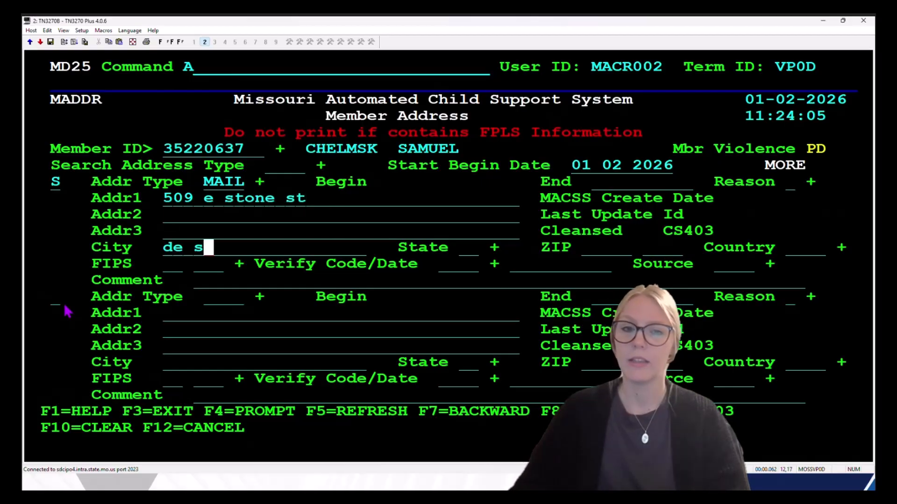
{"action": "type", "text": "otot"}
{"action": "key", "text": "Tab"}
{"action": "type", "text": "mo"}
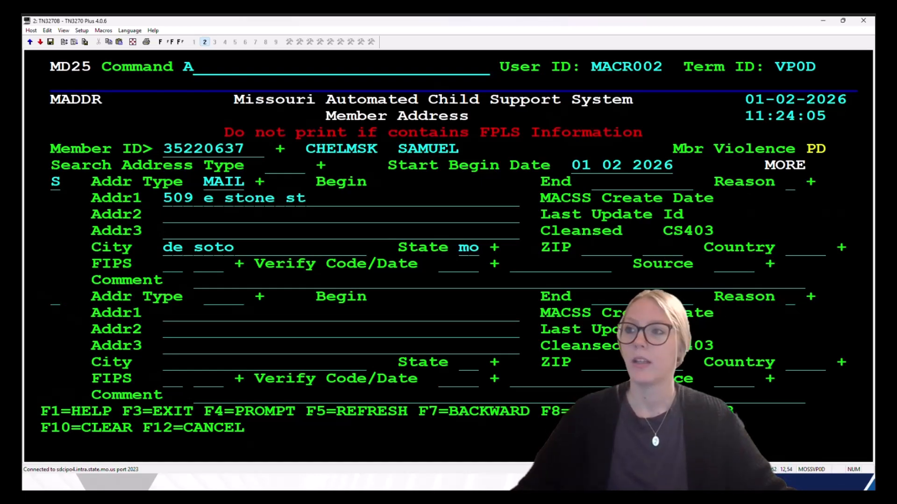
{"action": "type", "text": "63020"}
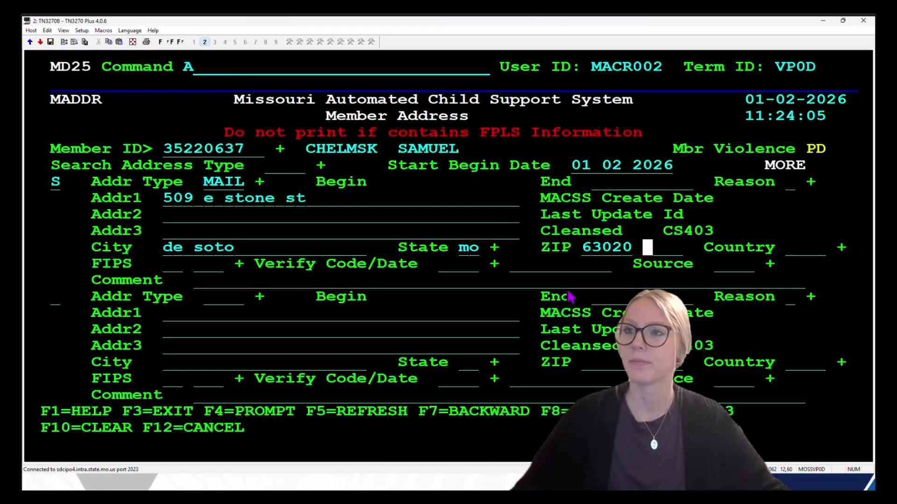
{"action": "key", "text": "Tab"}
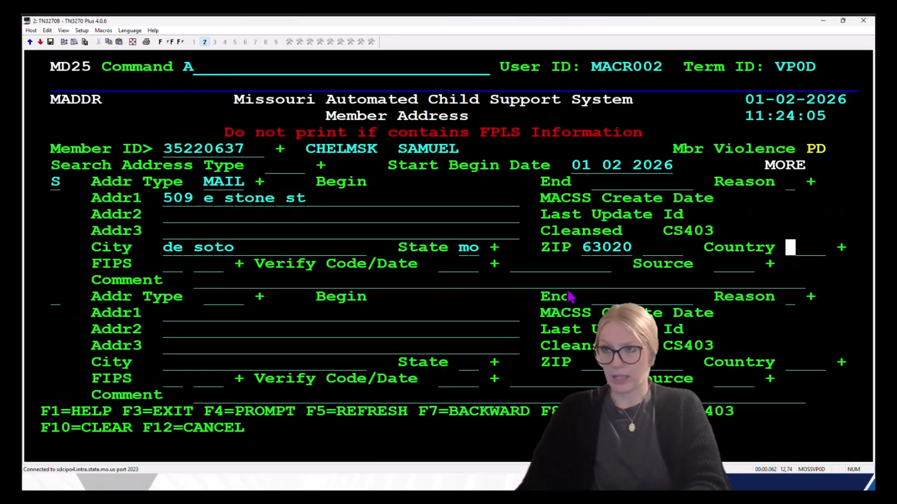
{"action": "key", "text": "Tab"}
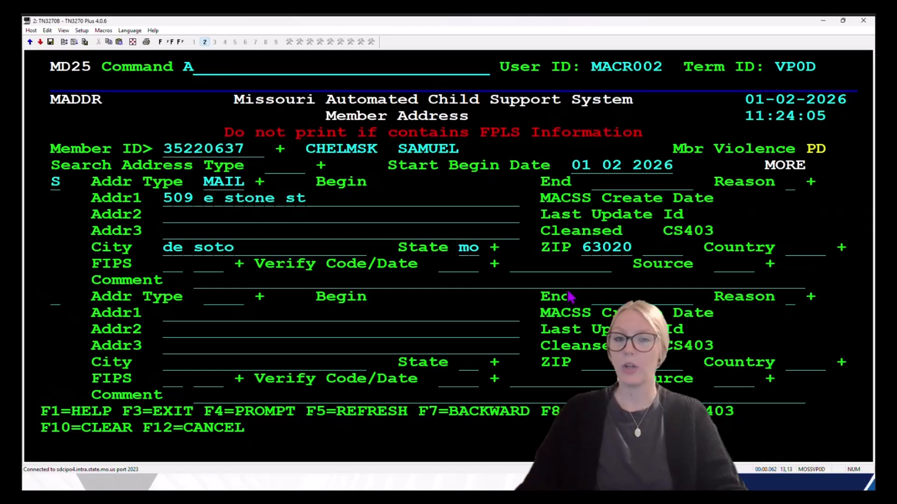
{"action": "type", "text": "29 "}
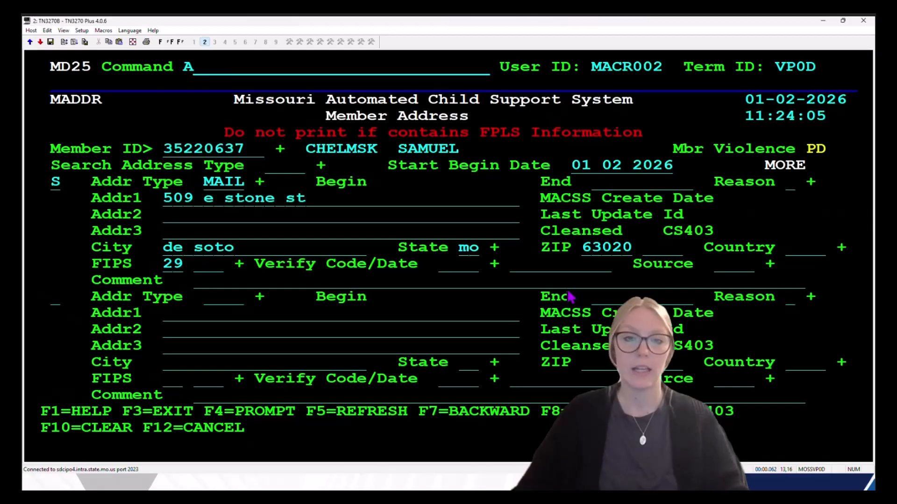
{"action": "type", "text": "099"}
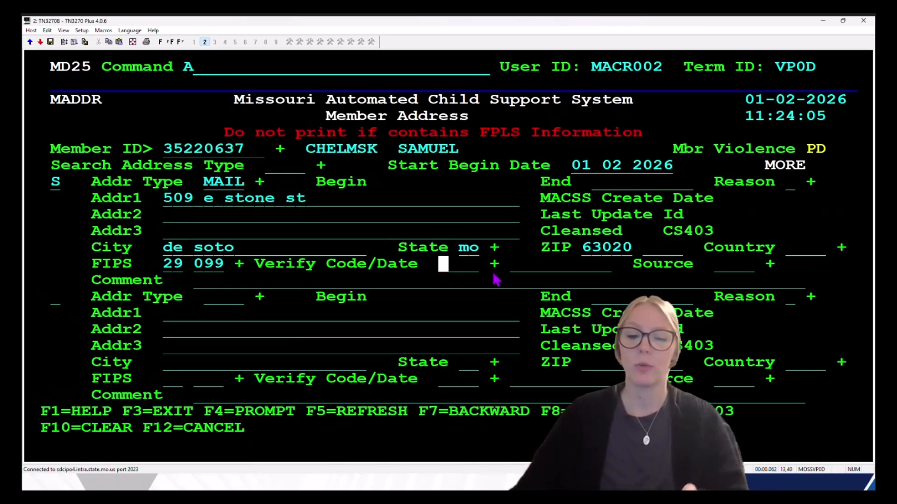
Step: Mark the new address verified by phone (PHON) with verification date 01 02 2026
{"action": "type", "text": "="}
{"action": "key", "text": "Return"}
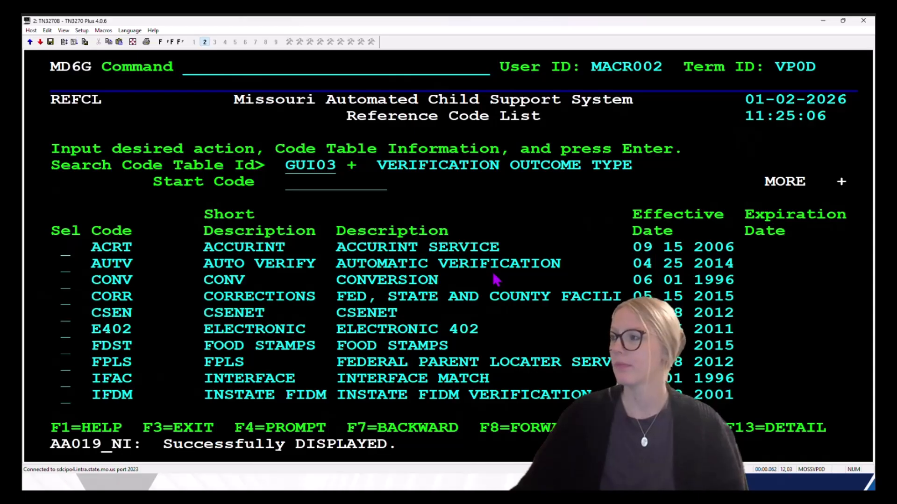
{"action": "key", "text": "F8"}
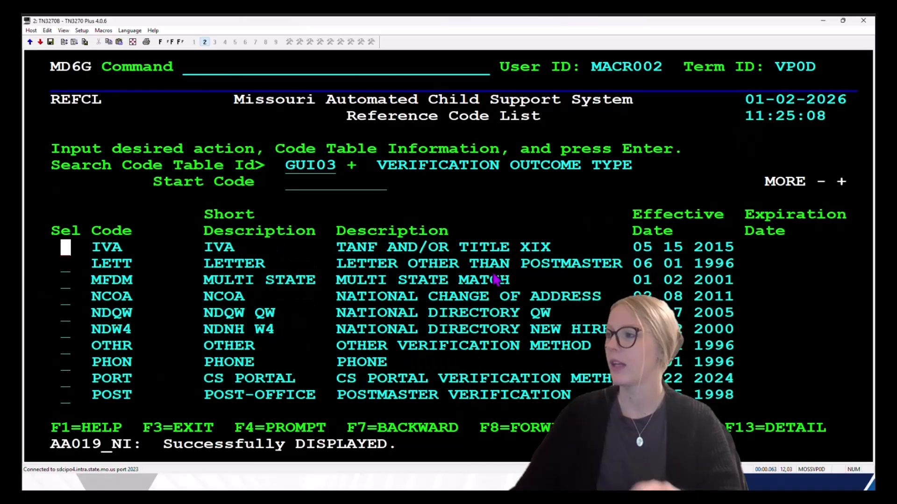
{"action": "key", "text": "Tab"}
{"action": "key", "text": "Tab"}
{"action": "key", "text": "Tab"}
{"action": "key", "text": "Tab"}
{"action": "key", "text": "Tab"}
{"action": "key", "text": "Tab"}
{"action": "key", "text": "Tab"}
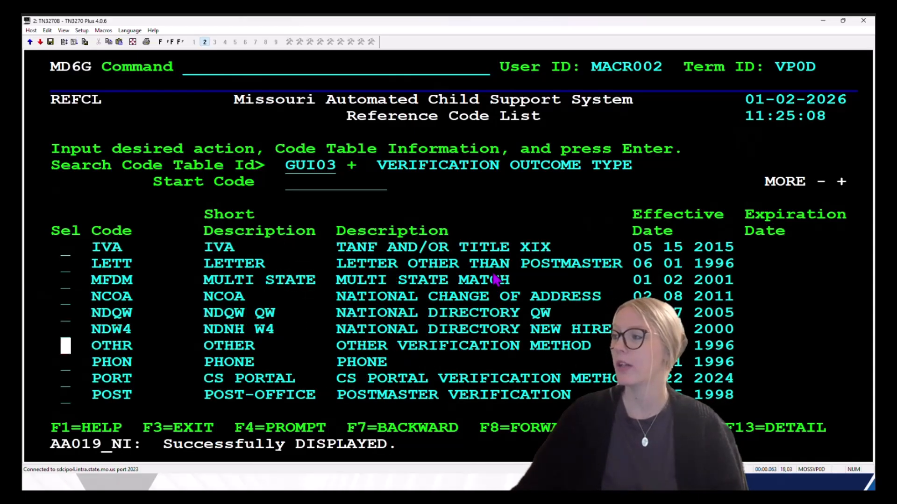
{"action": "type", "text": "s"}
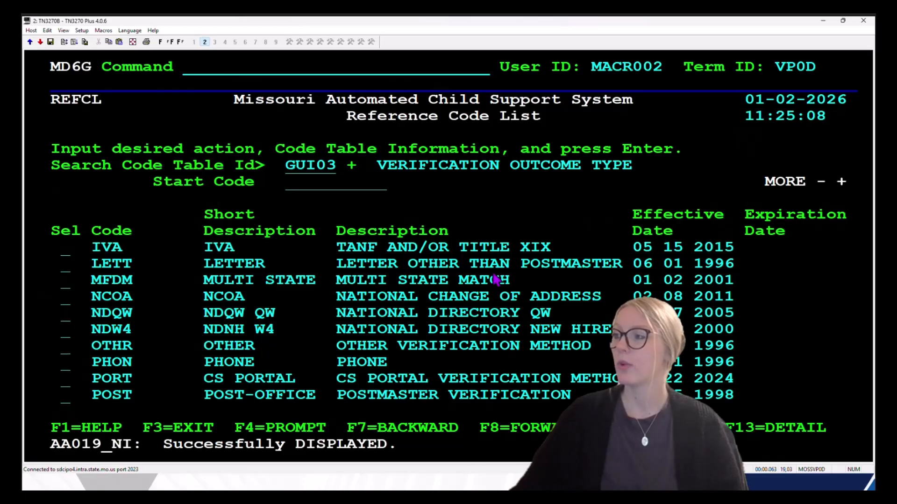
{"action": "key", "text": "Return"}
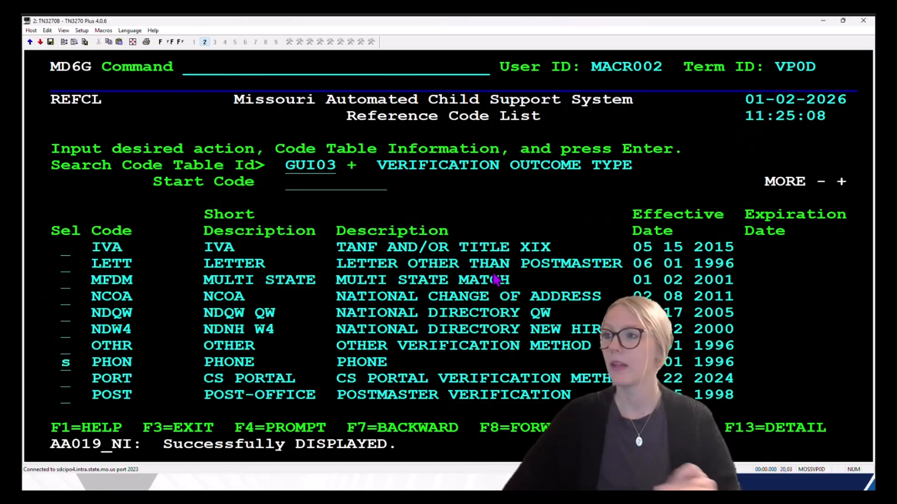
{"action": "key", "text": "Tab"}
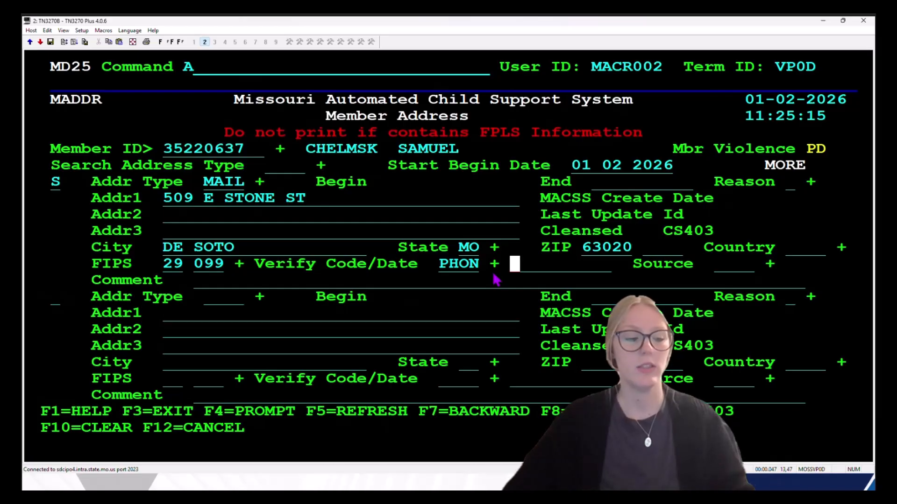
{"action": "type", "text": "01 02 2026"}
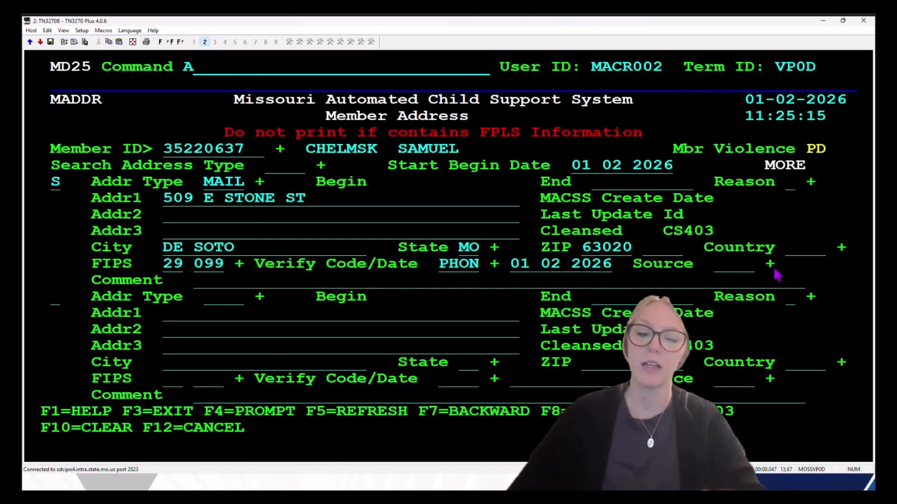
Step: Set the new address's source to NCPT (non custodial parent) from the LOCSL code list
{"action": "type", "text": "="}
{"action": "key", "text": "Return"}
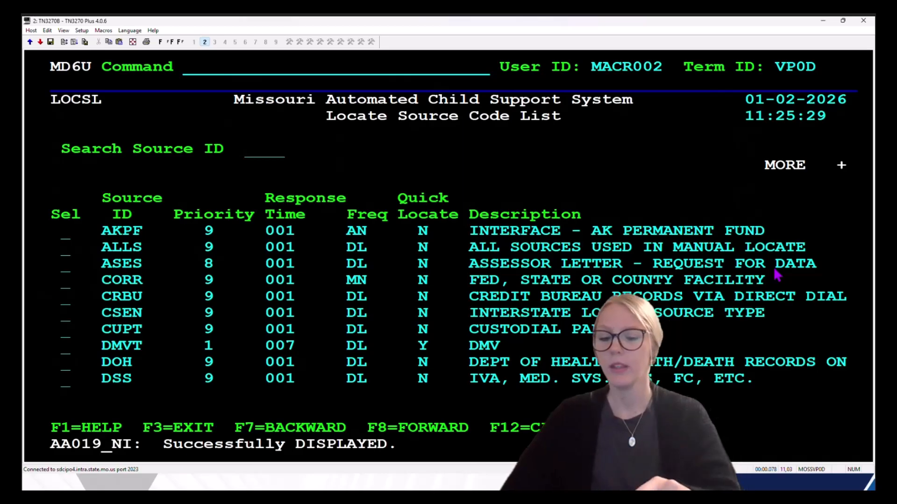
{"action": "key", "text": "F8"}
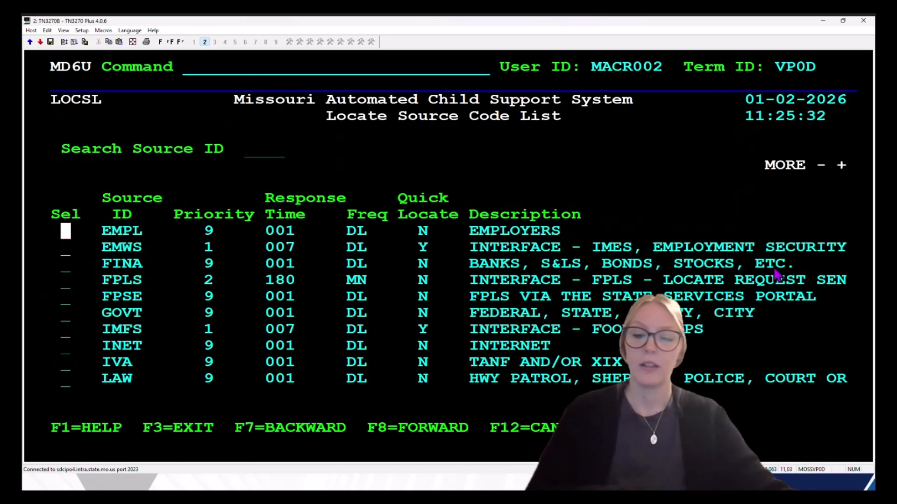
{"action": "key", "text": "F7"}
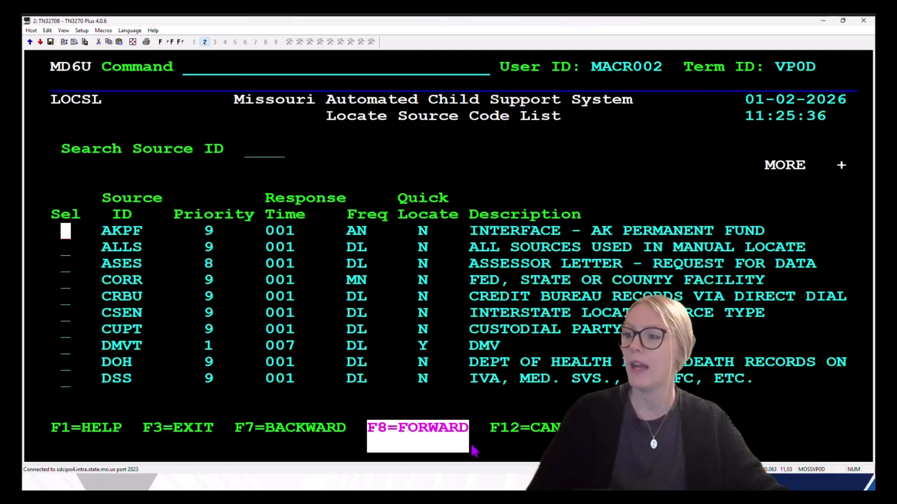
{"action": "left_click", "coordinate": [762, 181]}
{"action": "key", "text": "F8"}
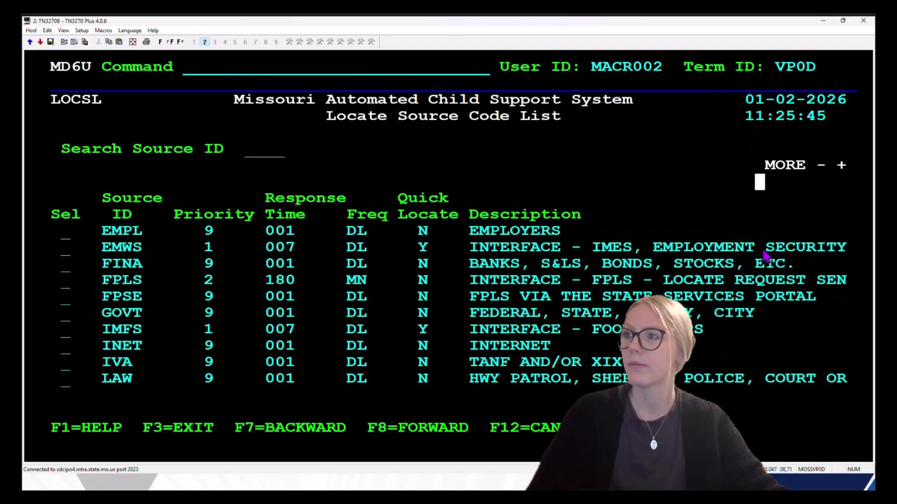
{"action": "key", "text": "F8"}
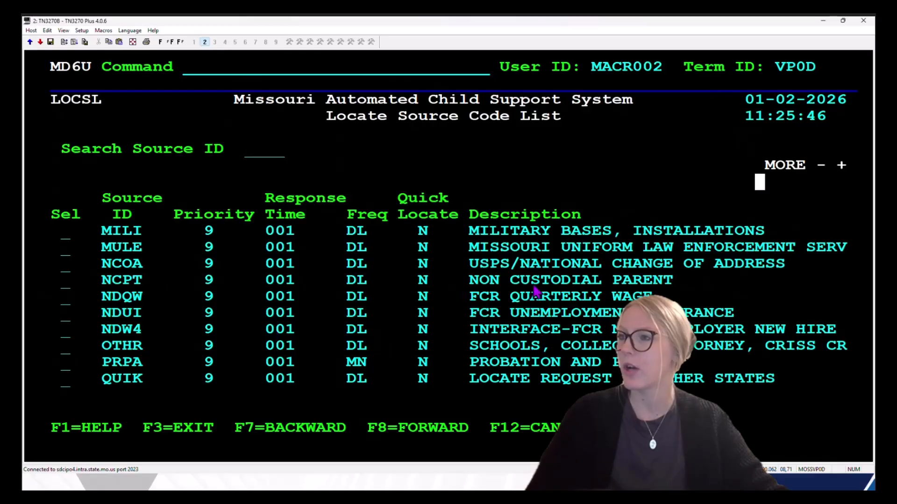
{"action": "key", "text": "Tab"}
{"action": "key", "text": "Tab"}
{"action": "key", "text": "Tab"}
{"action": "key", "text": "Tab"}
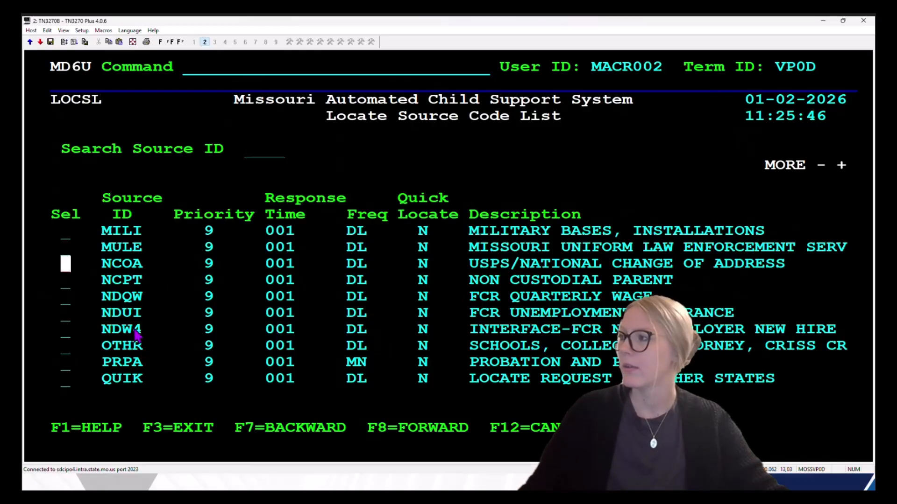
{"action": "type", "text": "s"}
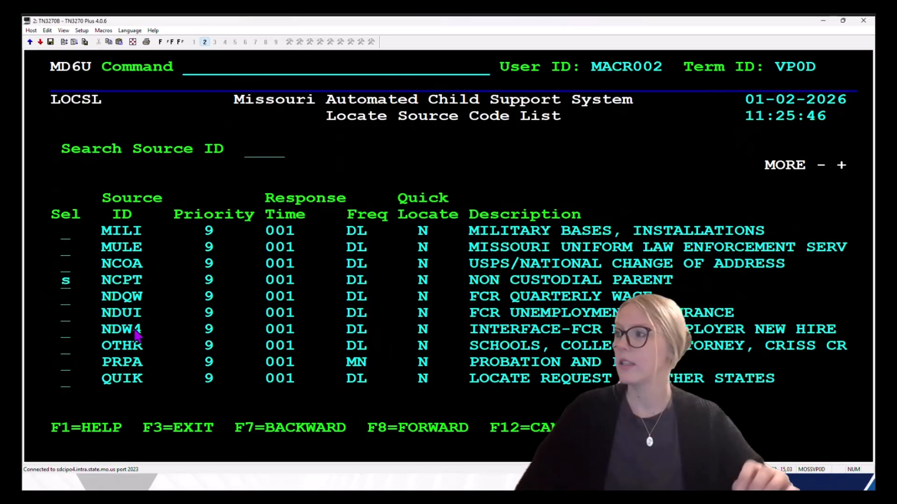
{"action": "key", "text": "Return"}
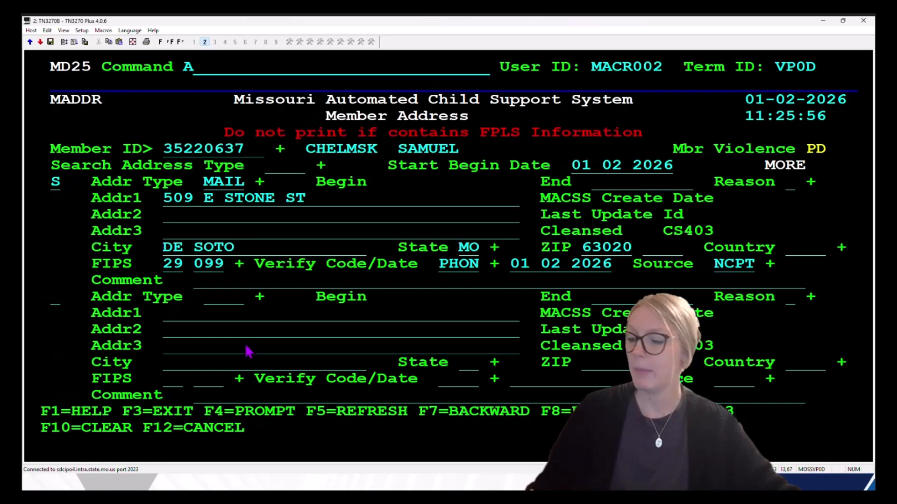
Step: Add the comment 'NCP CALLED TO PROVIDE NEW ADDRESS' and save the new MAIL address
{"action": "key", "text": "Tab"}
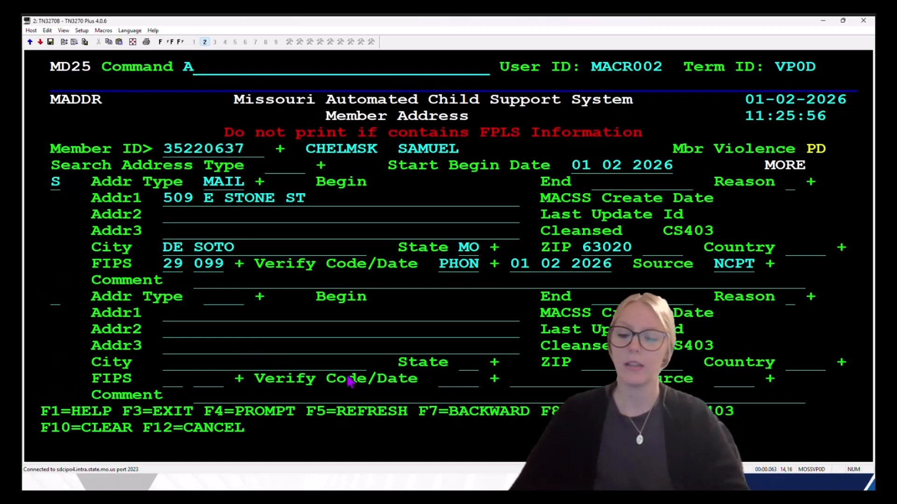
{"action": "type", "text": "ncp calle"}
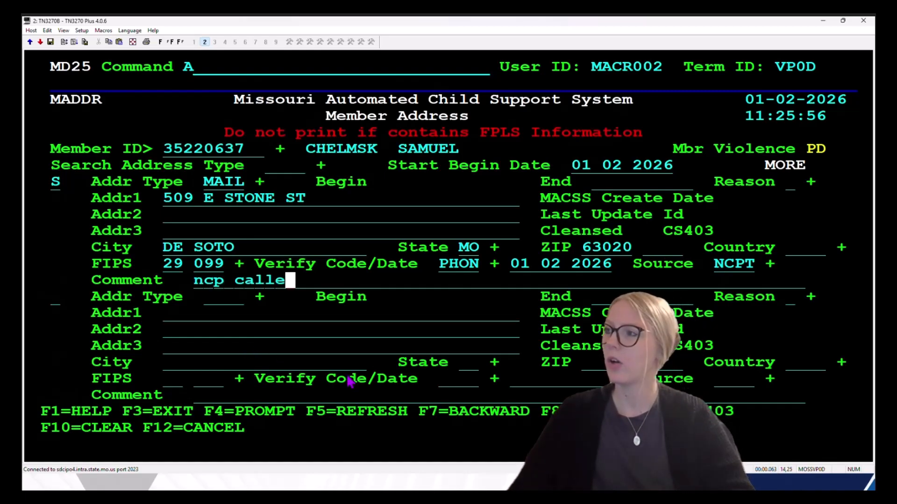
{"action": "type", "text": "d to prov"}
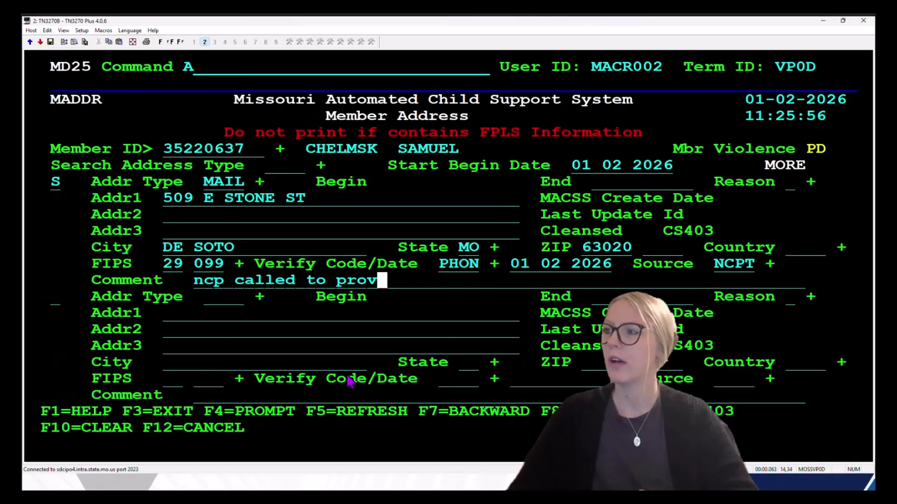
{"action": "type", "text": "ide new address"}
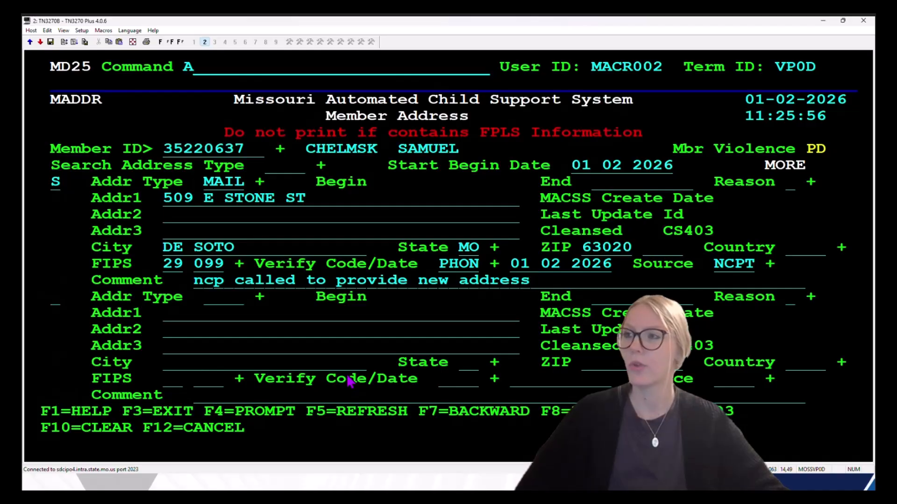
{"action": "key", "text": "Return"}
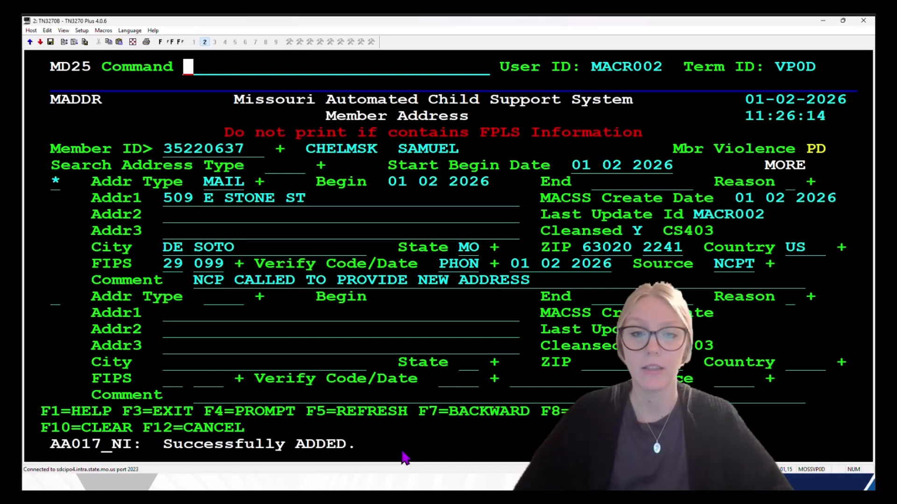
Step: Open the MADDL address list and point out Jackson St ended (E) and DE SOTO active (A)
{"action": "type", "text": "ma"}
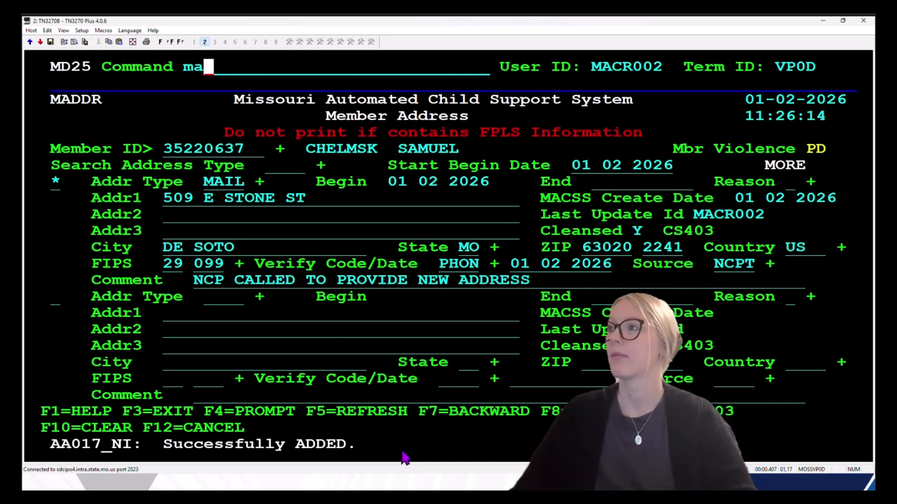
{"action": "type", "text": "ddl"}
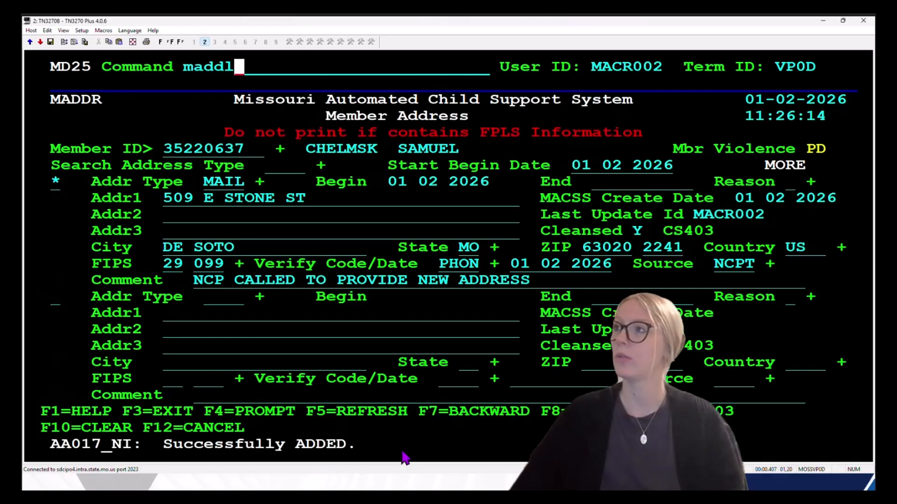
{"action": "key", "text": "Return"}
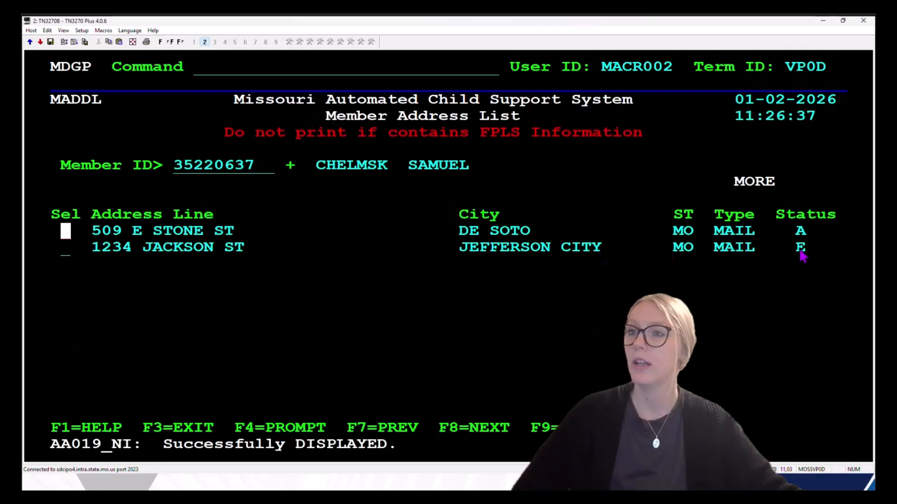
{"action": "left_click_drag", "start_coordinate": [795, 254], "coordinate": [817, 258]}
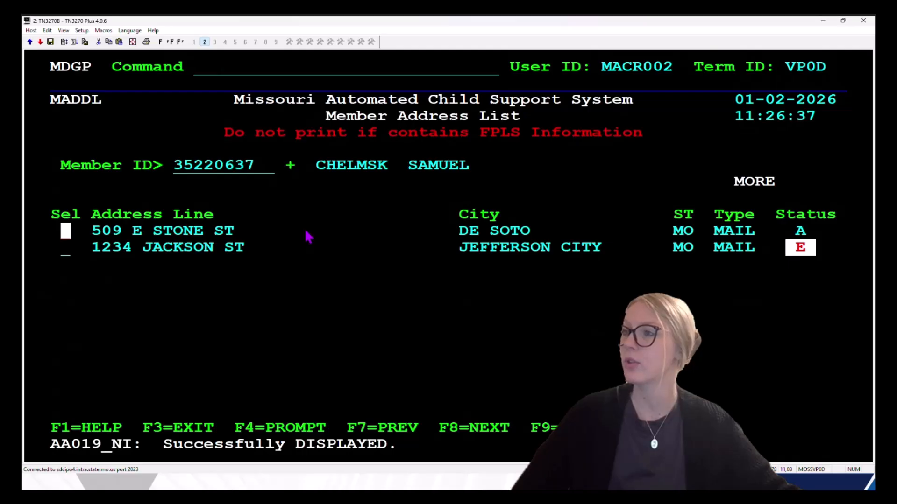
{"action": "left_click_drag", "start_coordinate": [776, 228], "coordinate": [849, 243]}
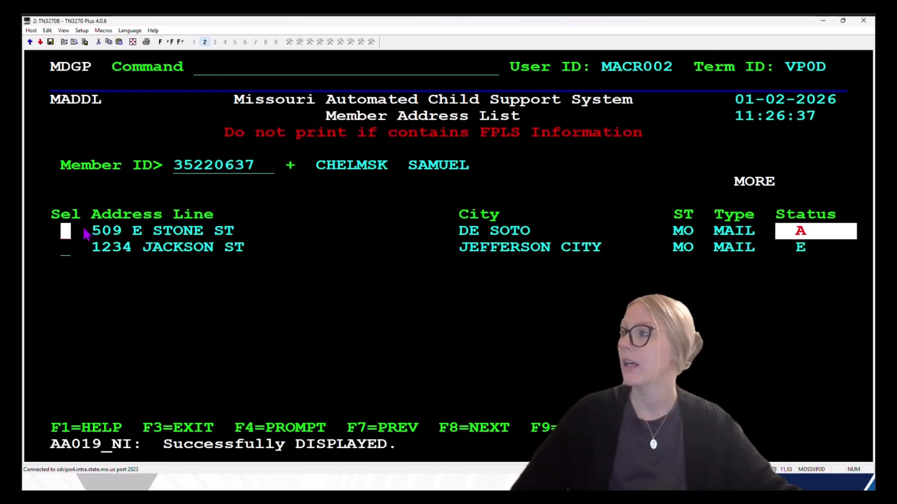
{"action": "left_click", "coordinate": [66, 233]}
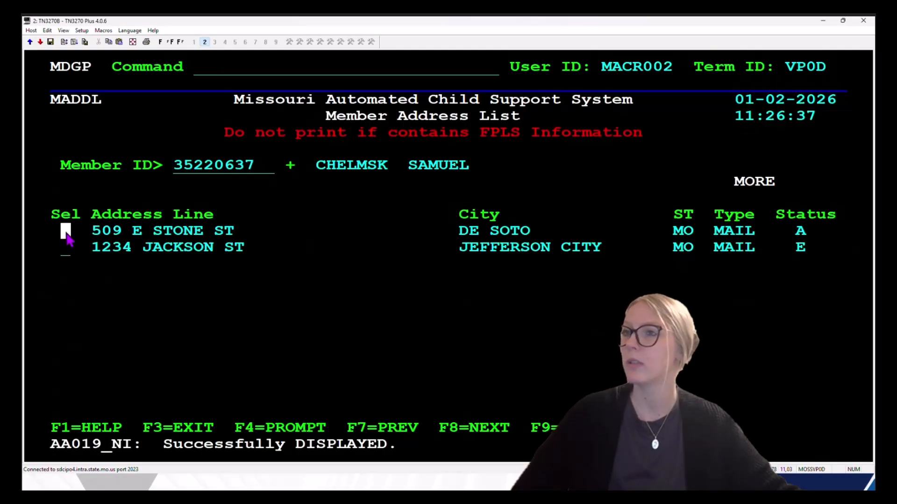
{"action": "left_click", "coordinate": [65, 250]}
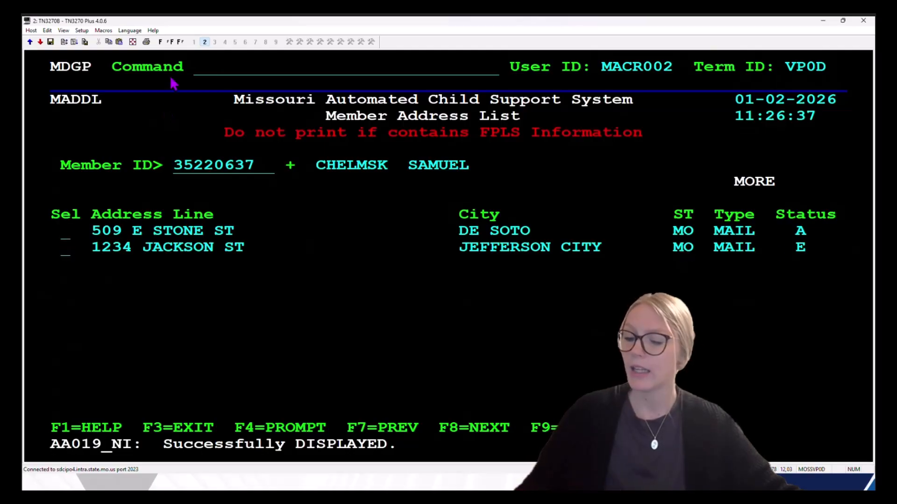
Step: Select the 1234 JACKSON ST address with 's' to view its MADDR detail screen
{"action": "type", "text": "s"}
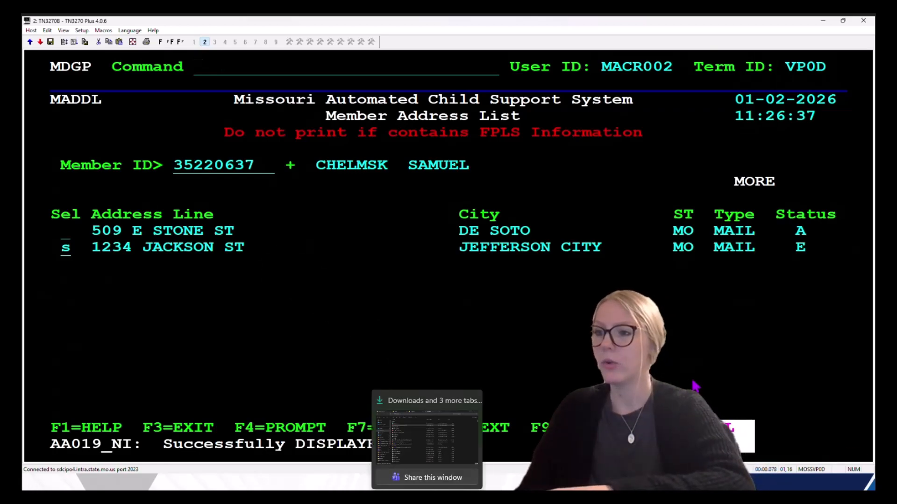
{"action": "key", "text": "Return"}
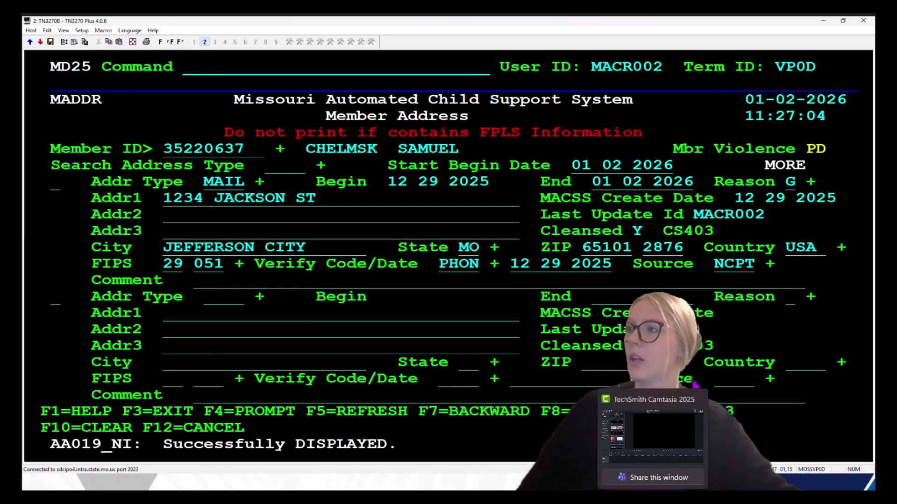
{"action": "left_click_drag", "start_coordinate": [43, 93], "coordinate": [121, 106]}
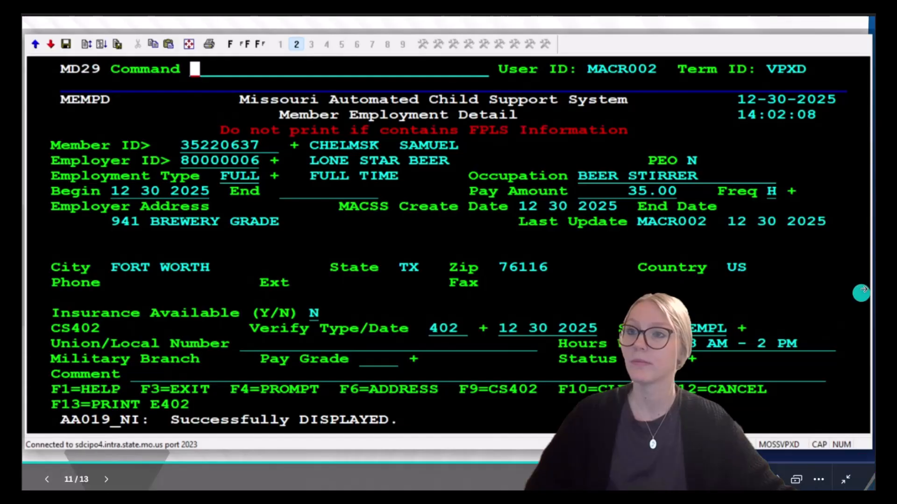
Step: Advance the image viewer from slide 11 to slide 12
{"action": "left_click", "coordinate": [857, 258]}
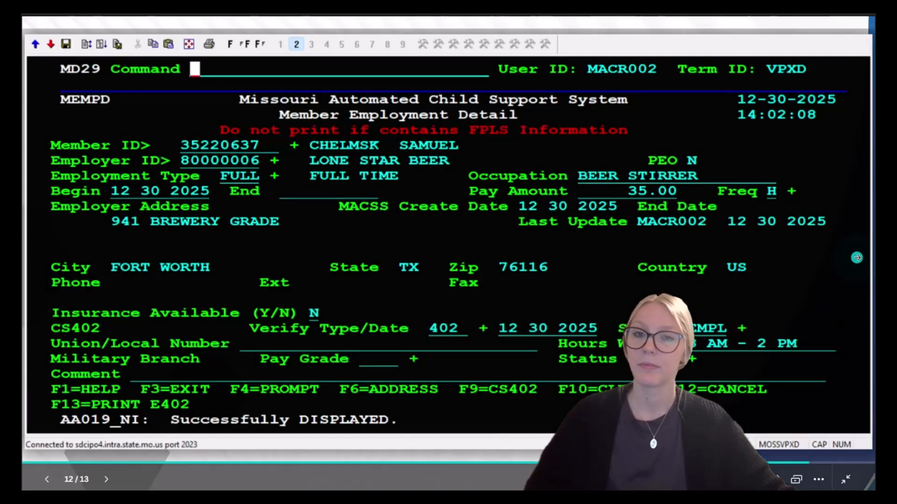